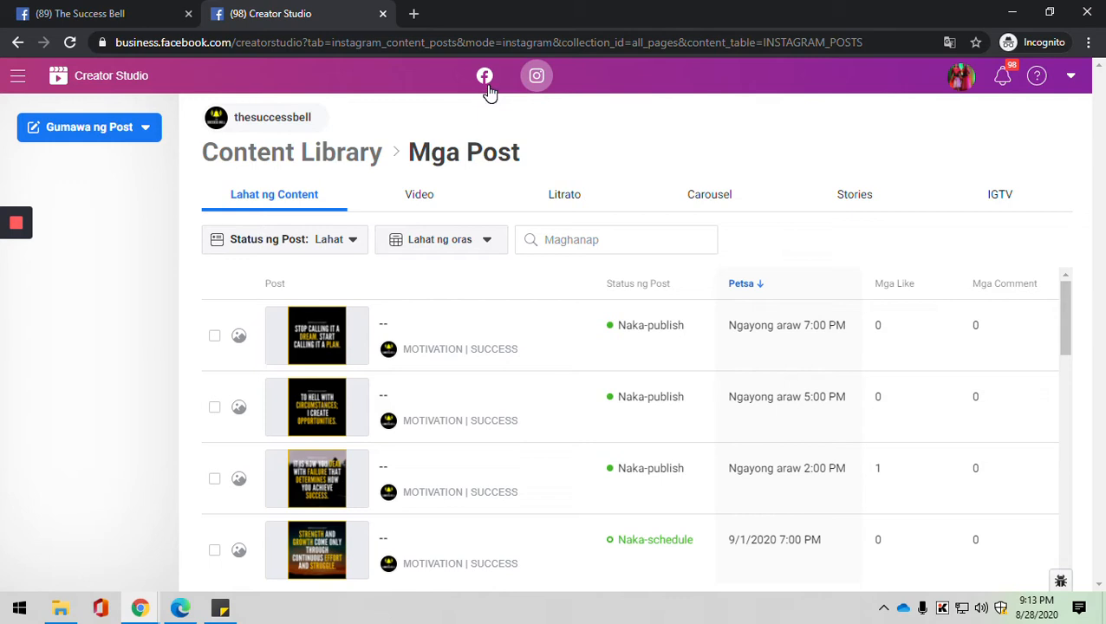
Step: Switch from the Instagram section to the Facebook section for The Success Bell page
click(488, 87)
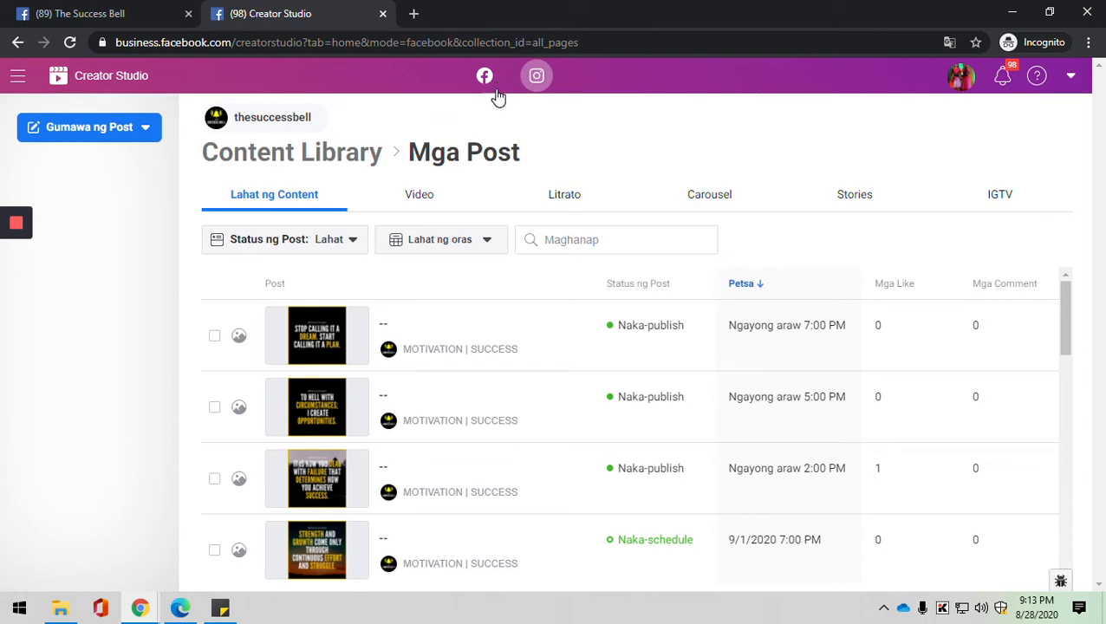
click(484, 78)
mouse_move(2, 271)
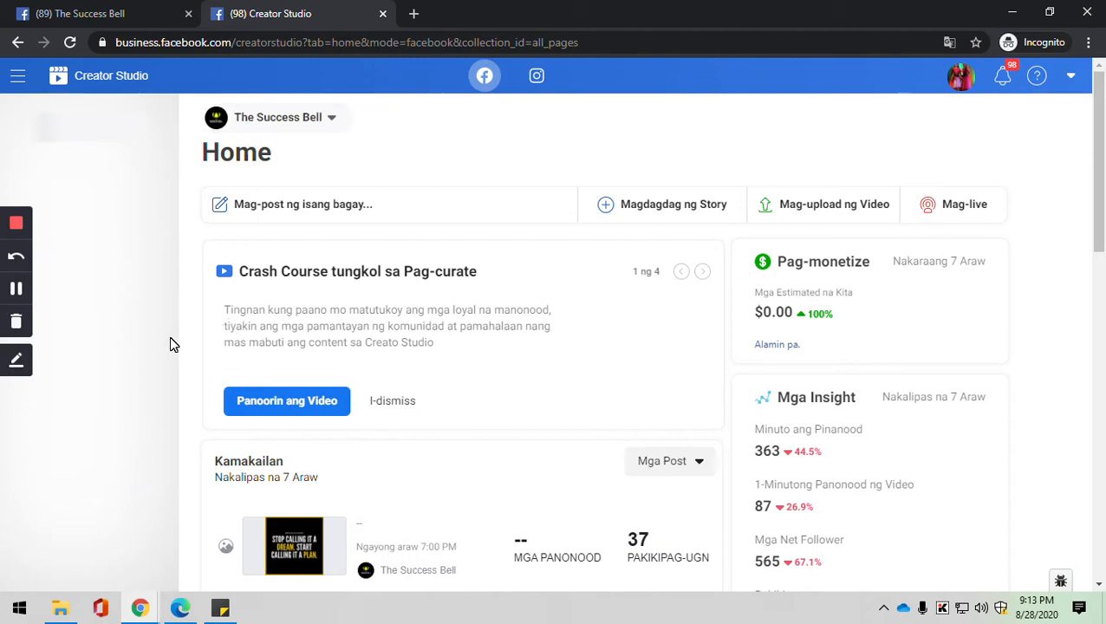
click(16, 289)
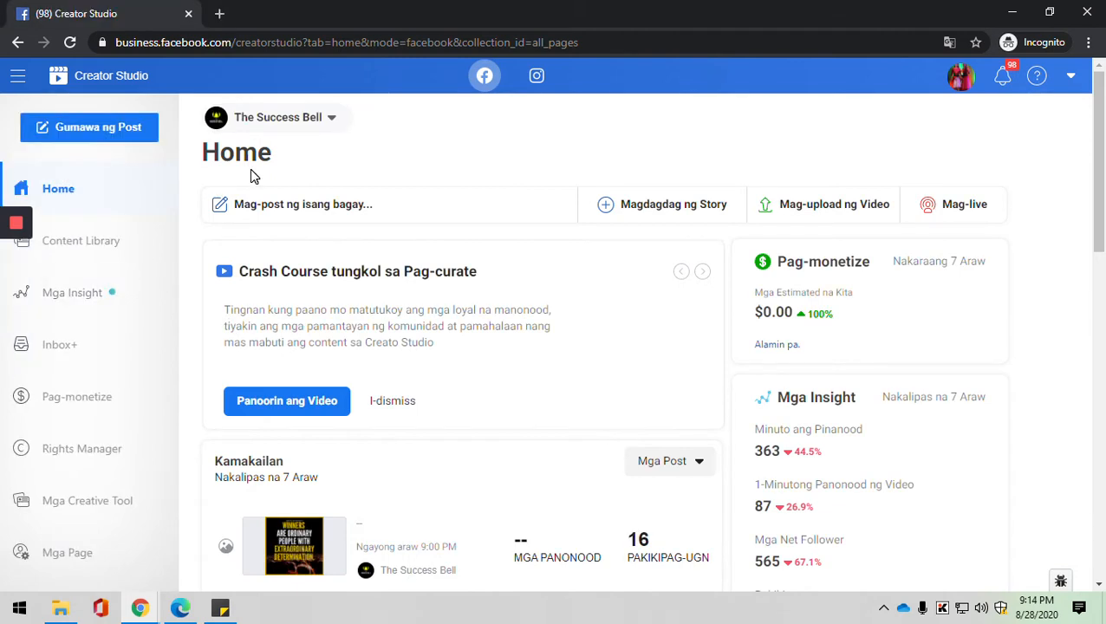
Step: View the scheduling options for a new Facebook post, and discard the unsaved post
click(138, 143)
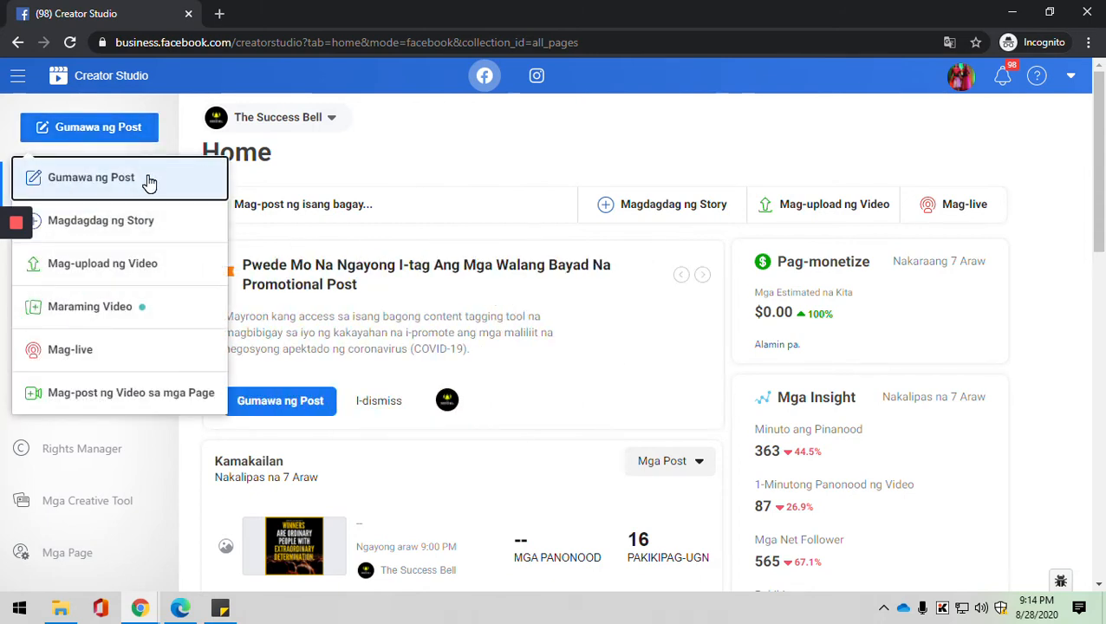
click(149, 179)
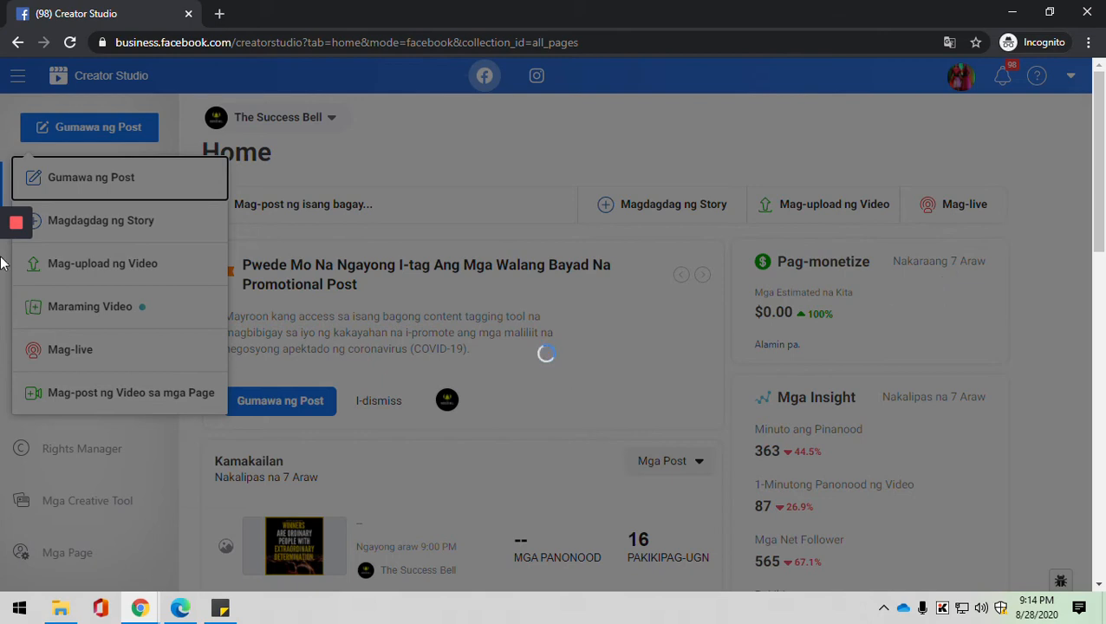
mouse_move(10, 295)
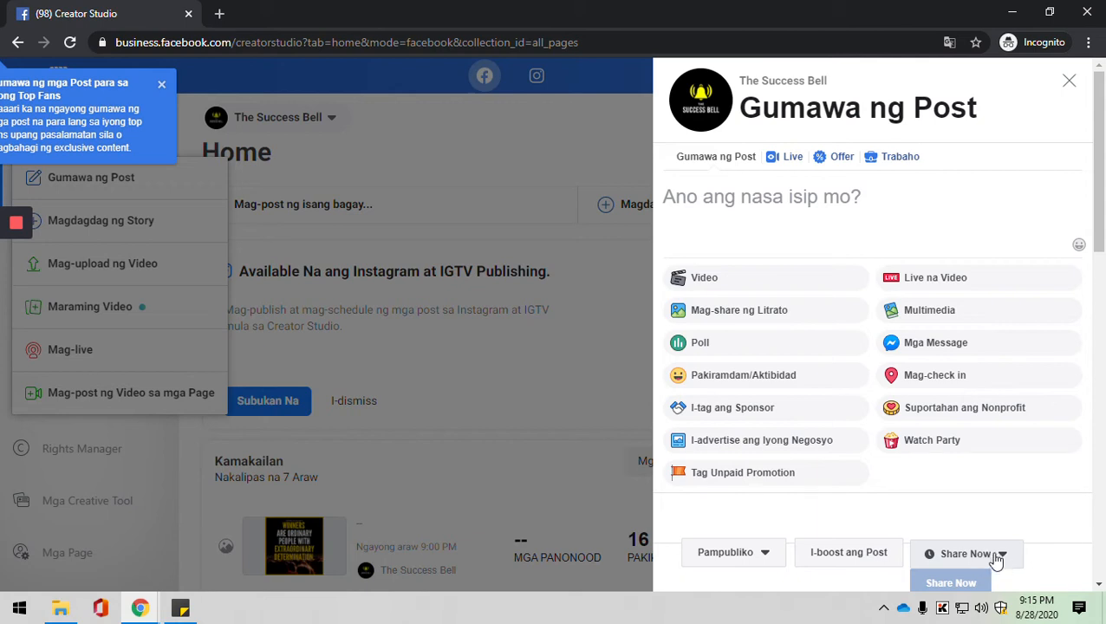
click(1003, 559)
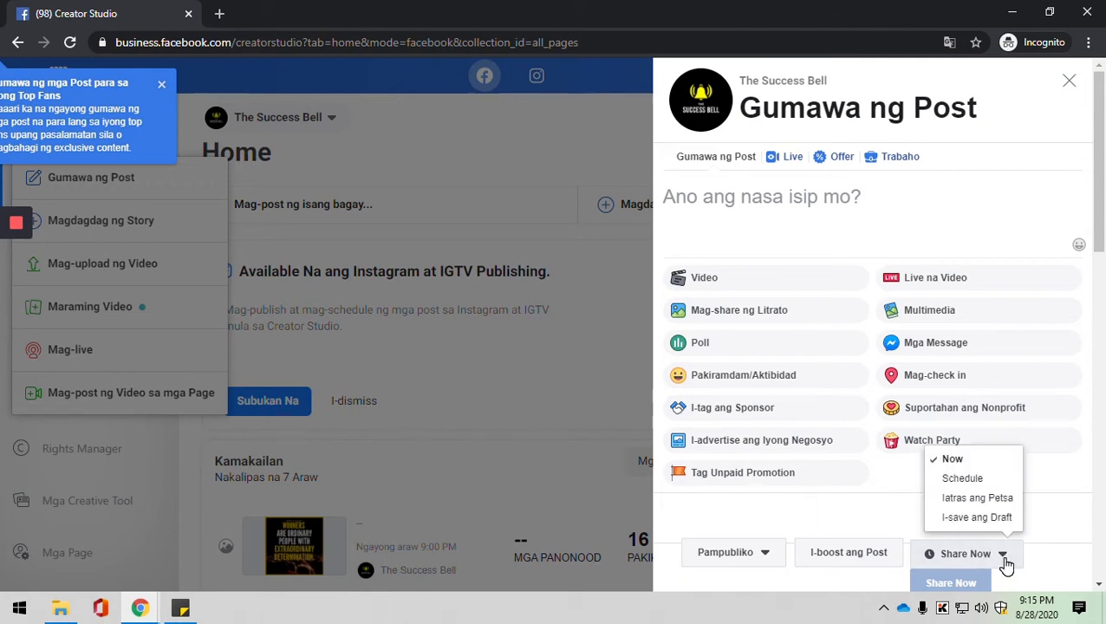
click(989, 488)
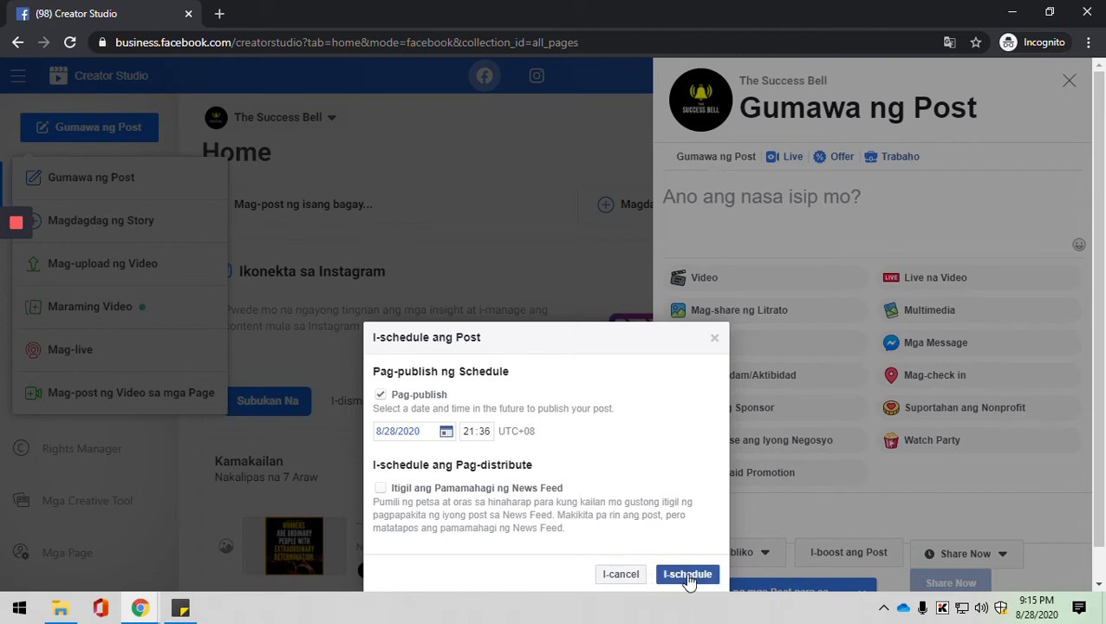
click(715, 338)
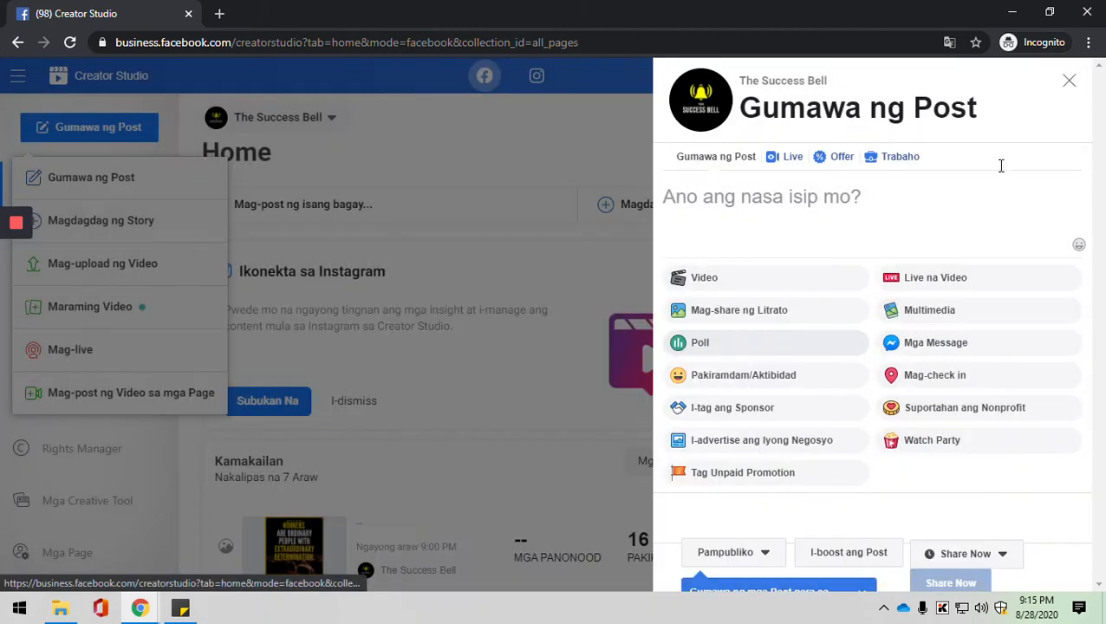
click(1068, 83)
click(762, 318)
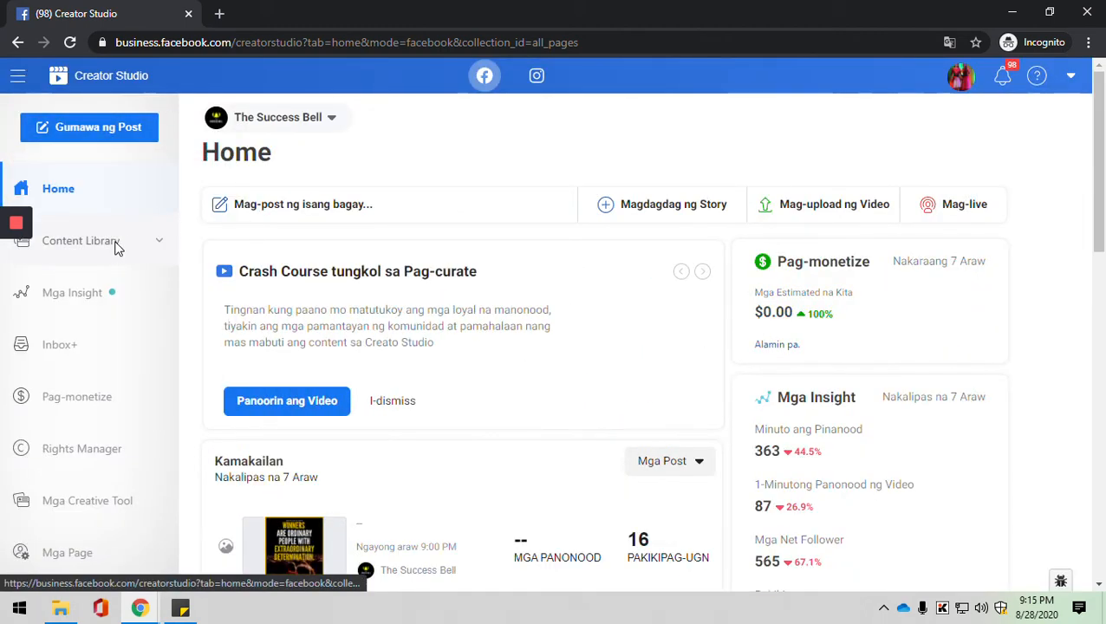
Step: Display the scheduled posts in the Facebook Content Library
click(117, 249)
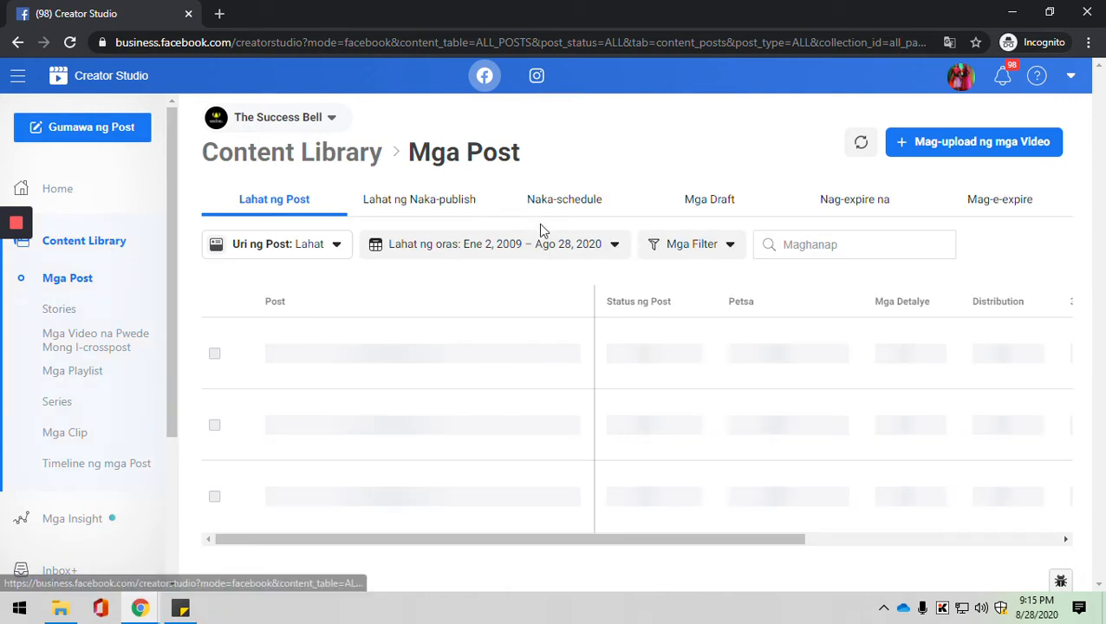
click(564, 208)
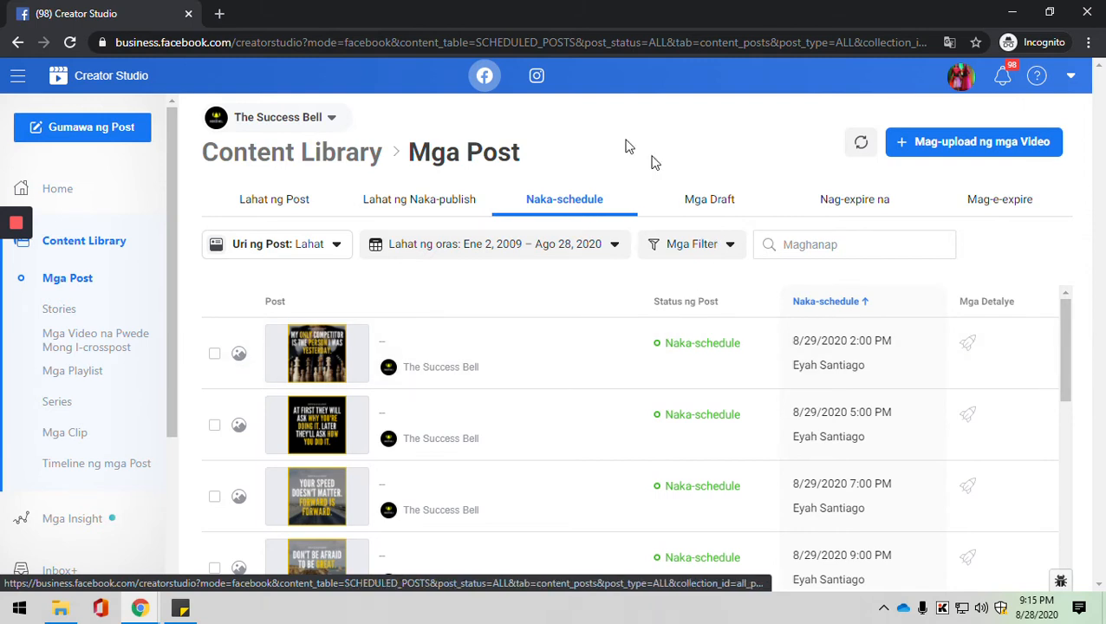
Step: Switch to the Instagram section and start a new Instagram Feed post
click(537, 78)
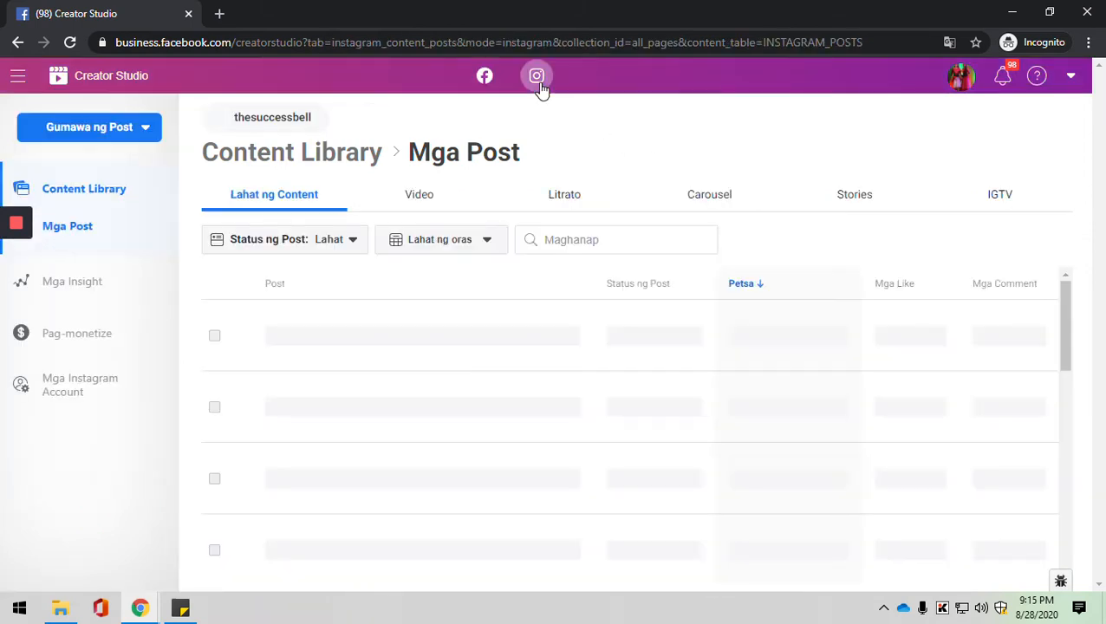
click(148, 126)
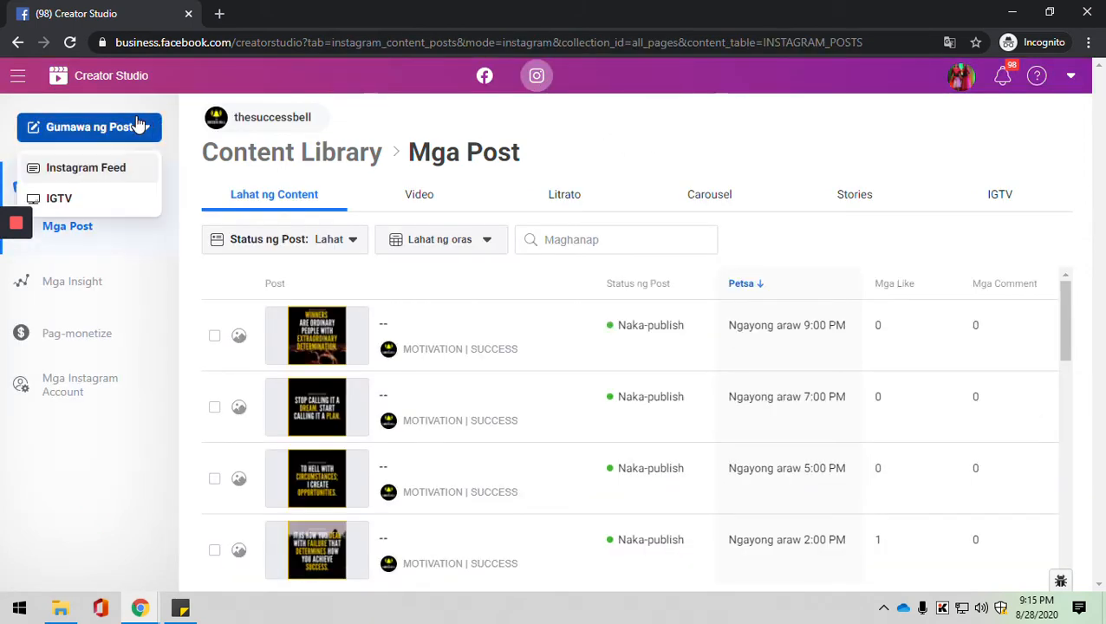
click(139, 173)
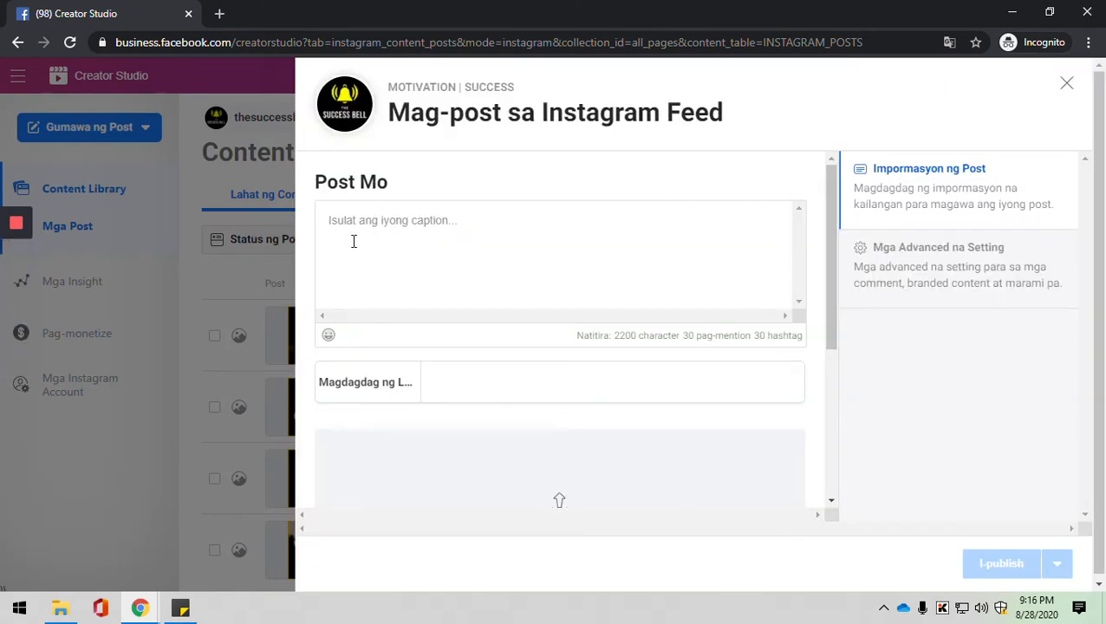
Step: Add the image IMG_3260.JPG from the computer's Pictures folder to the Instagram Feed post
scroll(489, 333, down, 3)
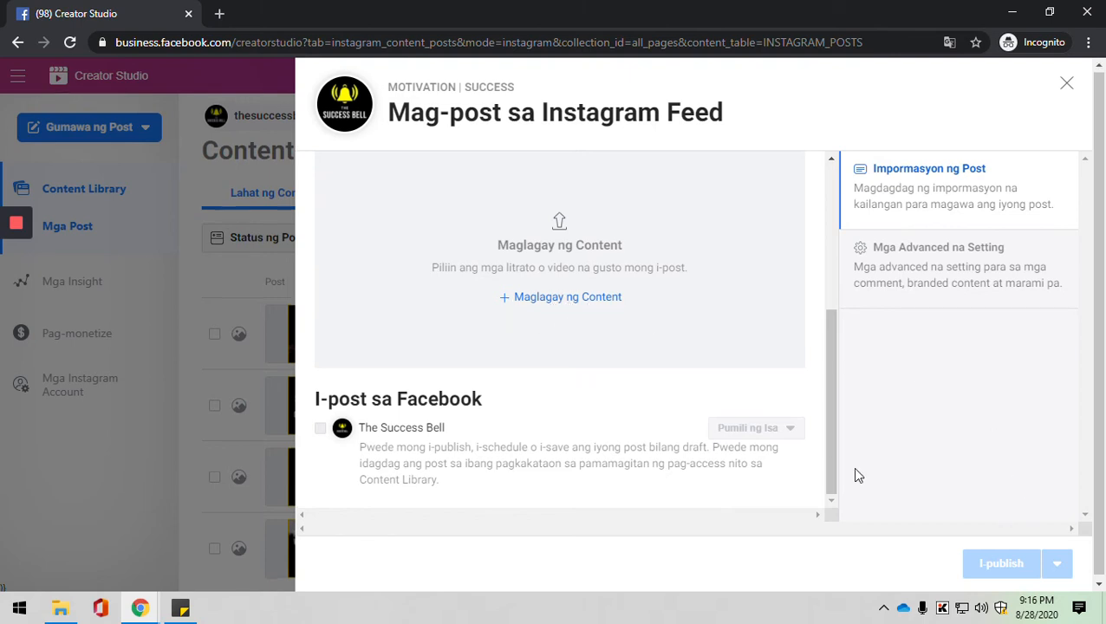
scroll(459, 343, up, 2)
scroll(461, 345, up, 1)
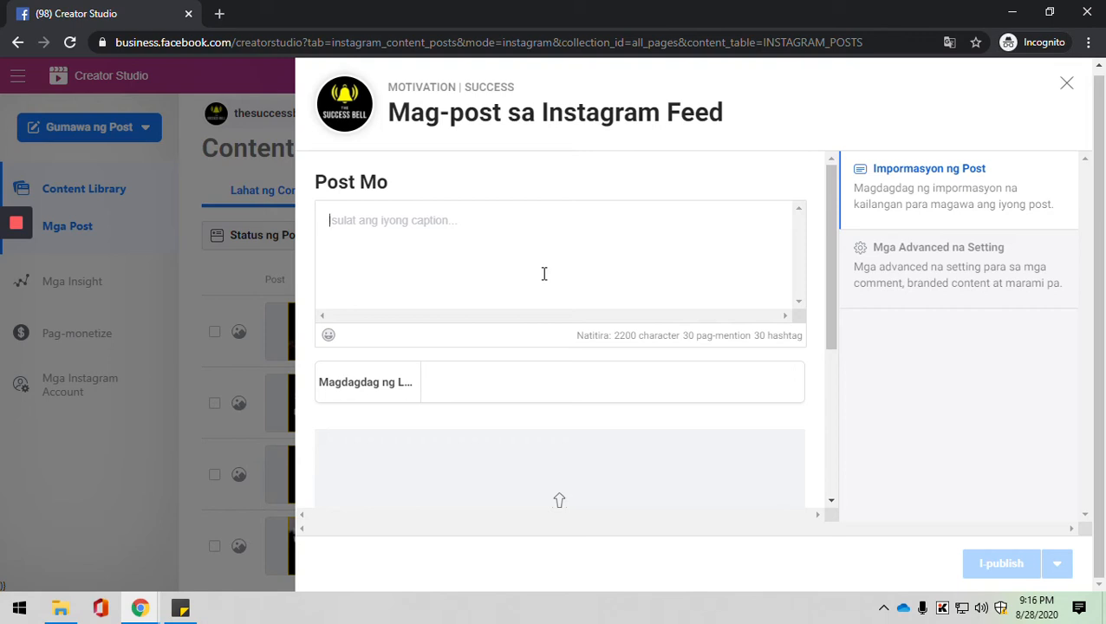
drag(829, 229, 820, 374)
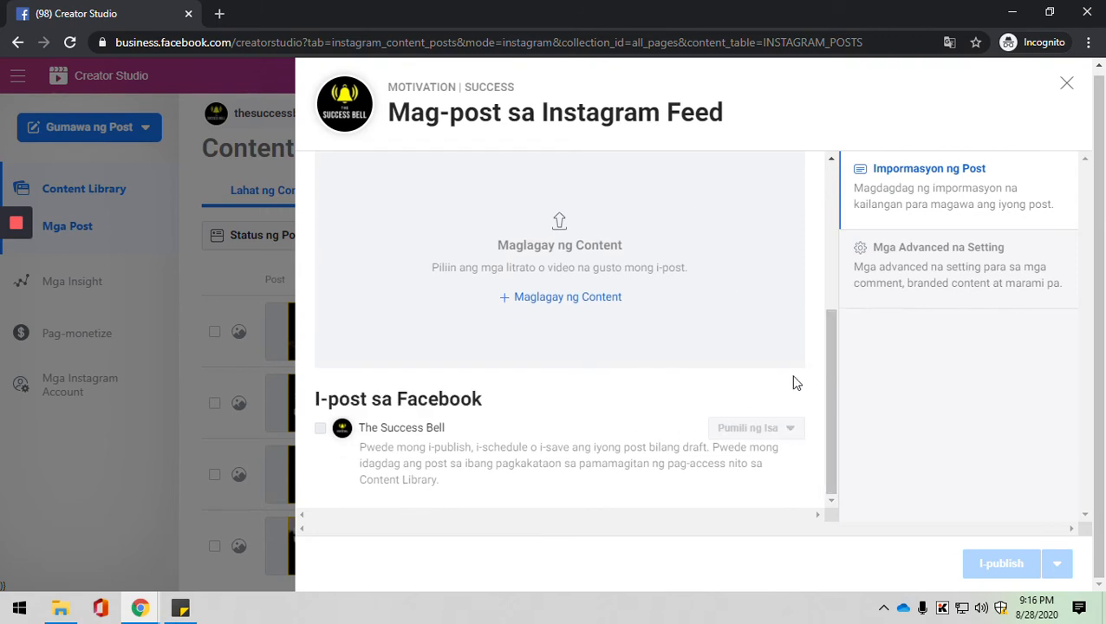
scroll(520, 351, up, 3)
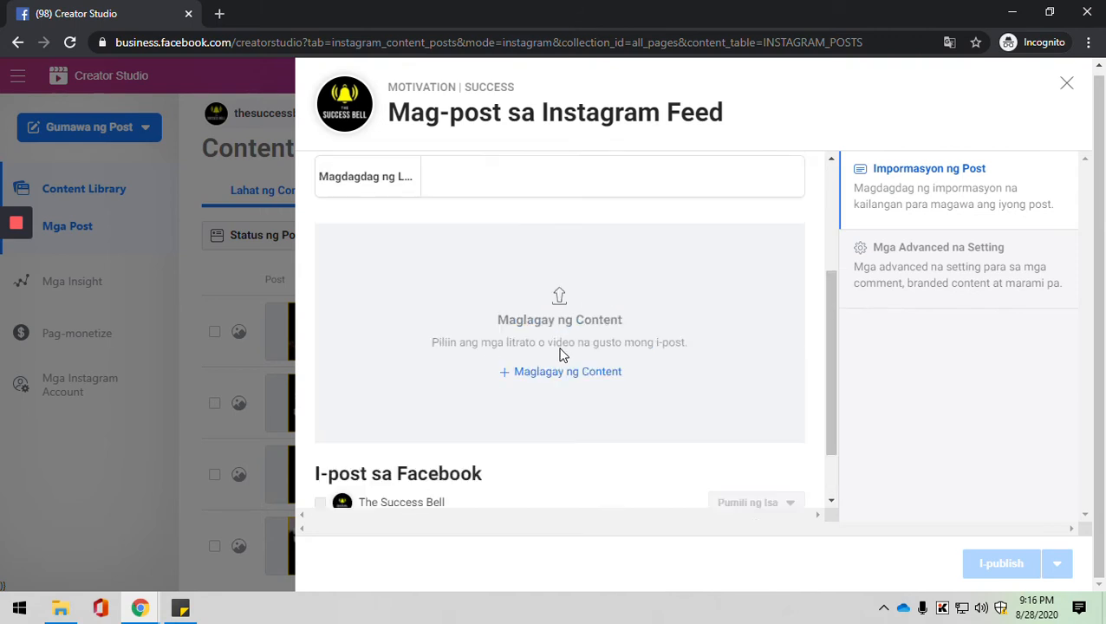
scroll(586, 361, down, 2)
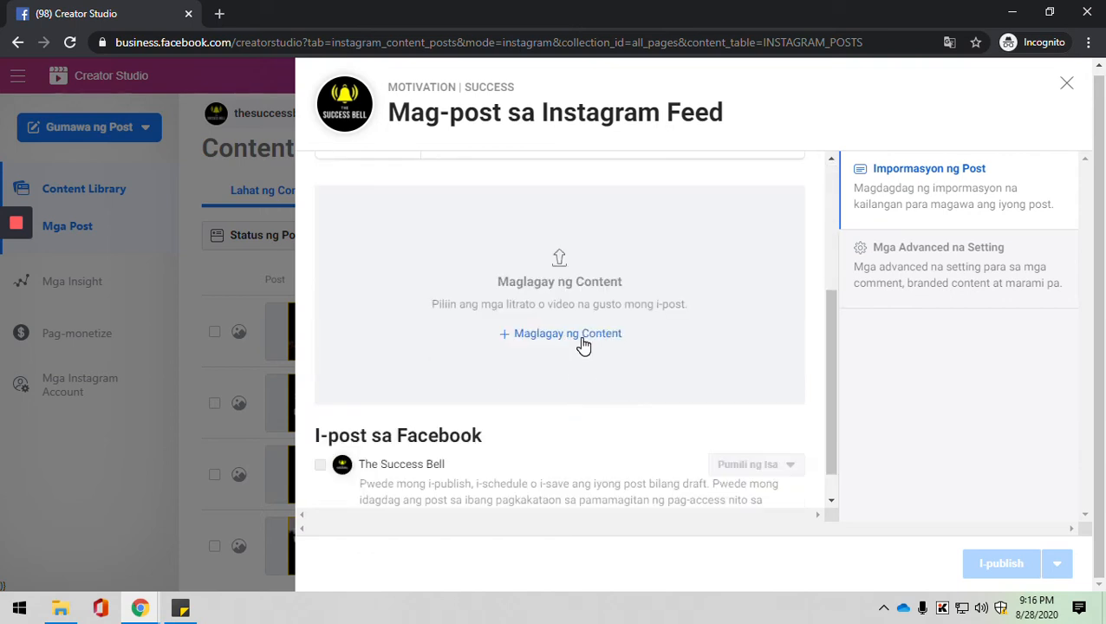
click(583, 345)
click(588, 373)
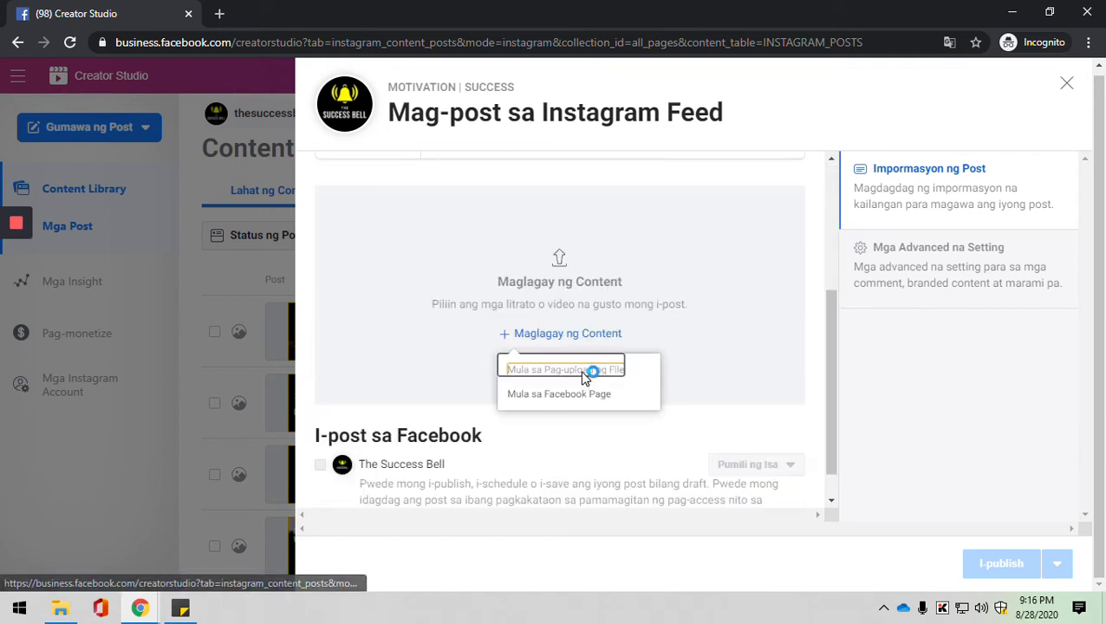
click(15, 289)
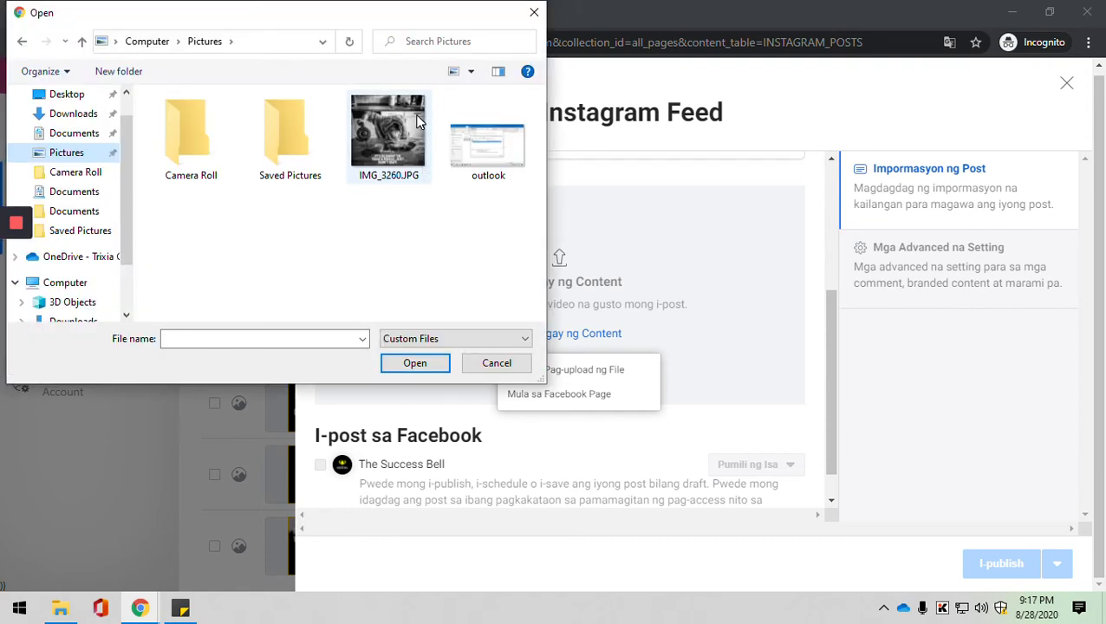
click(417, 122)
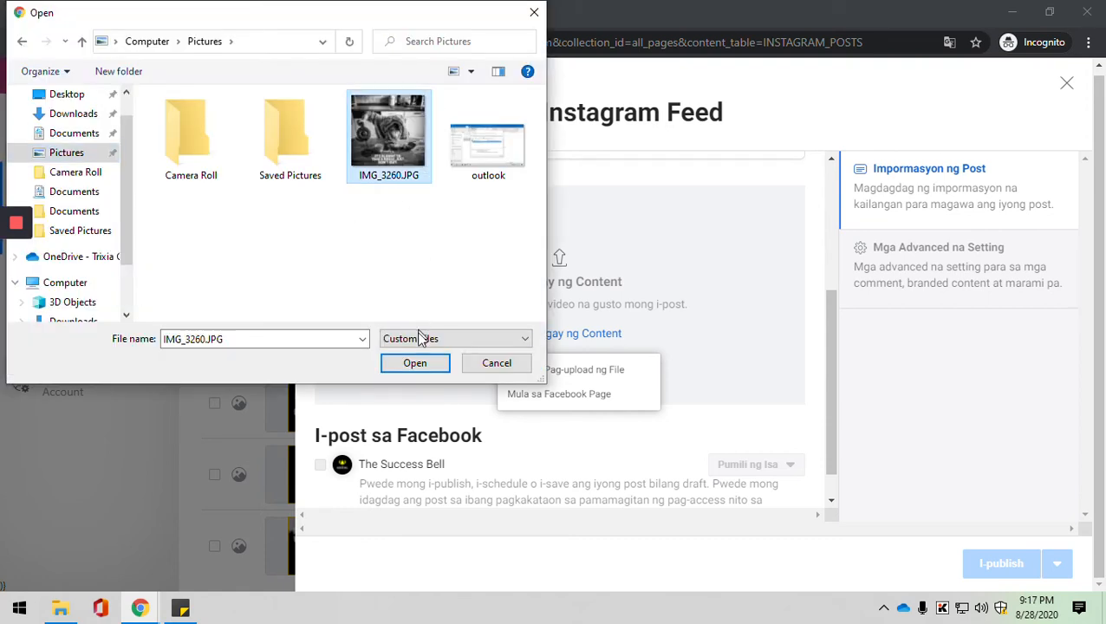
click(417, 365)
Step: Enter the caption "this is capition" for the post and dismiss the alt text tip
scroll(409, 418, down, 1)
scroll(462, 385, up, 5)
click(469, 239)
text(this is capition)
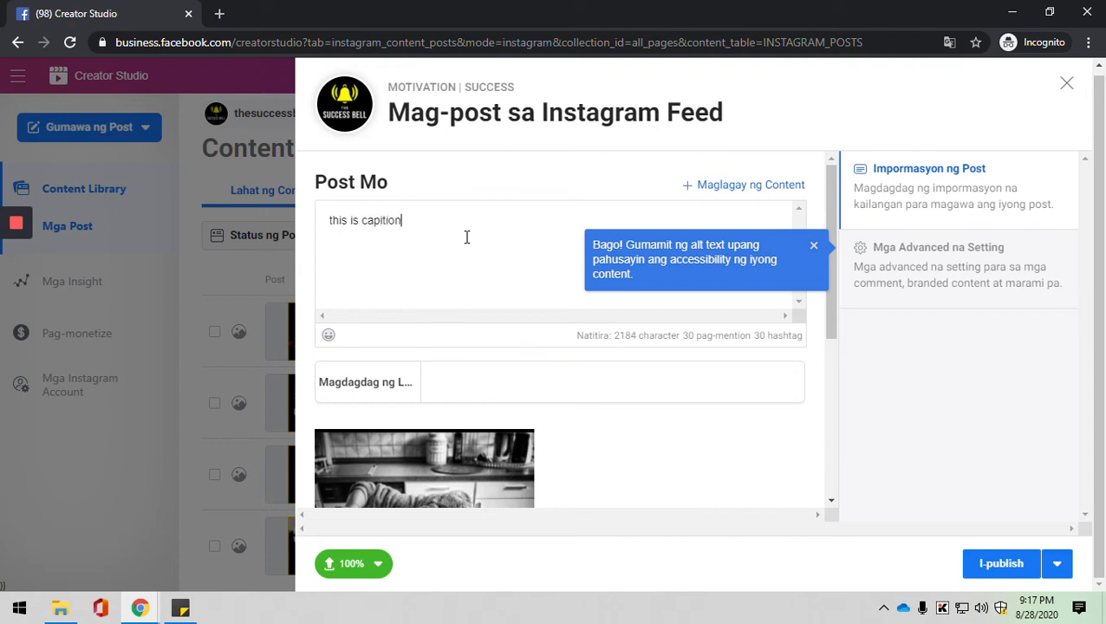
click(814, 245)
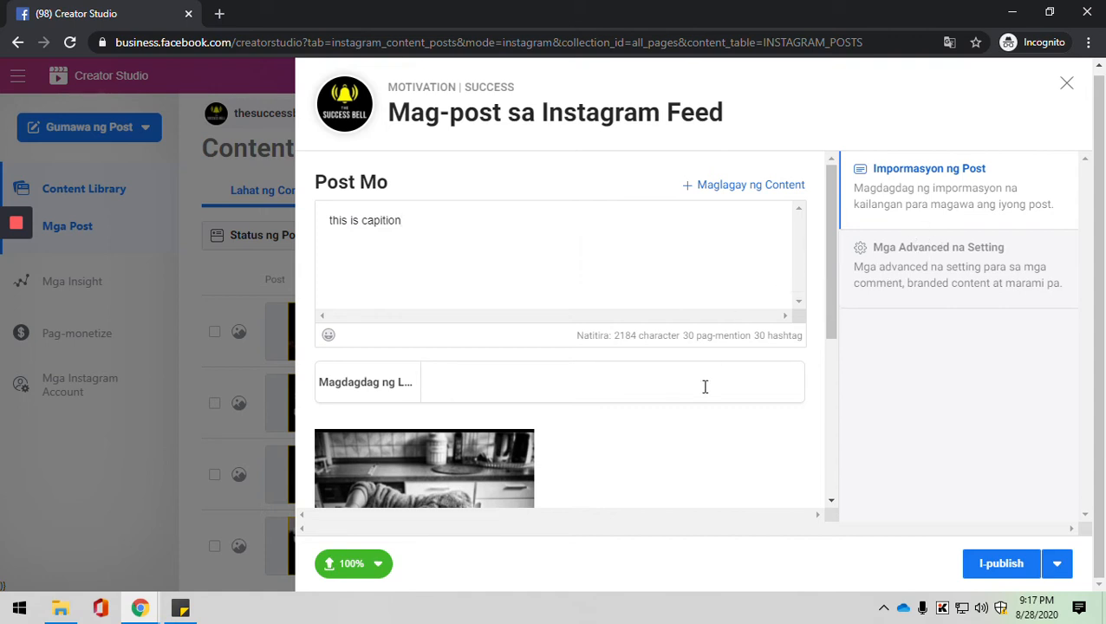
Step: Enable cross-posting to The Success Bell Facebook page and set that post to be scheduled, keeping the suggested date and time
scroll(704, 390, down, 3)
scroll(706, 390, up, 3)
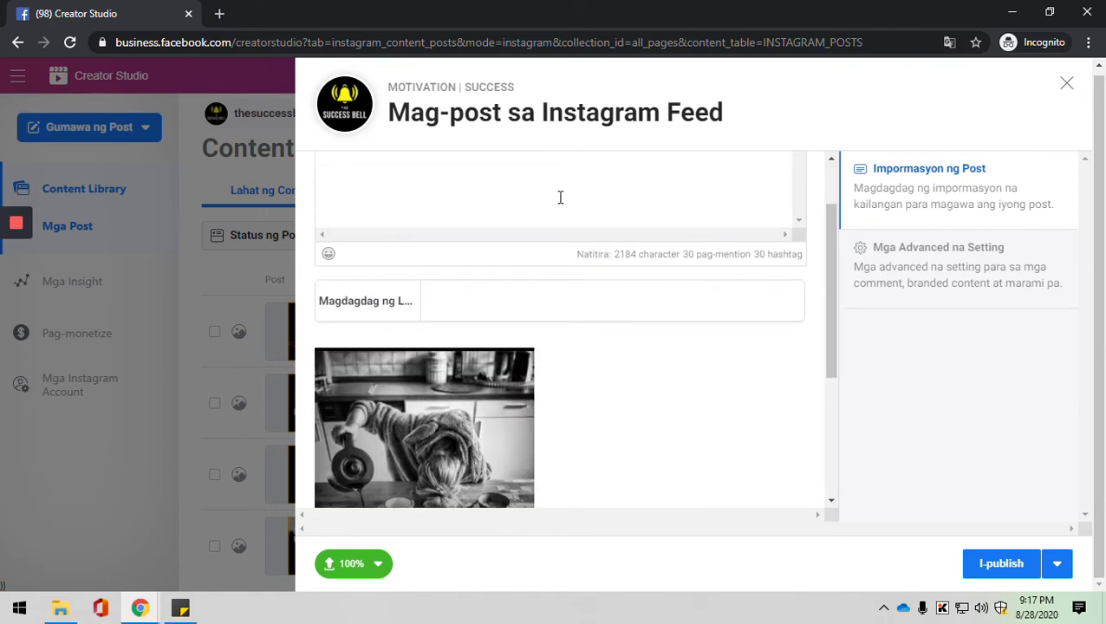
scroll(712, 316, down, 3)
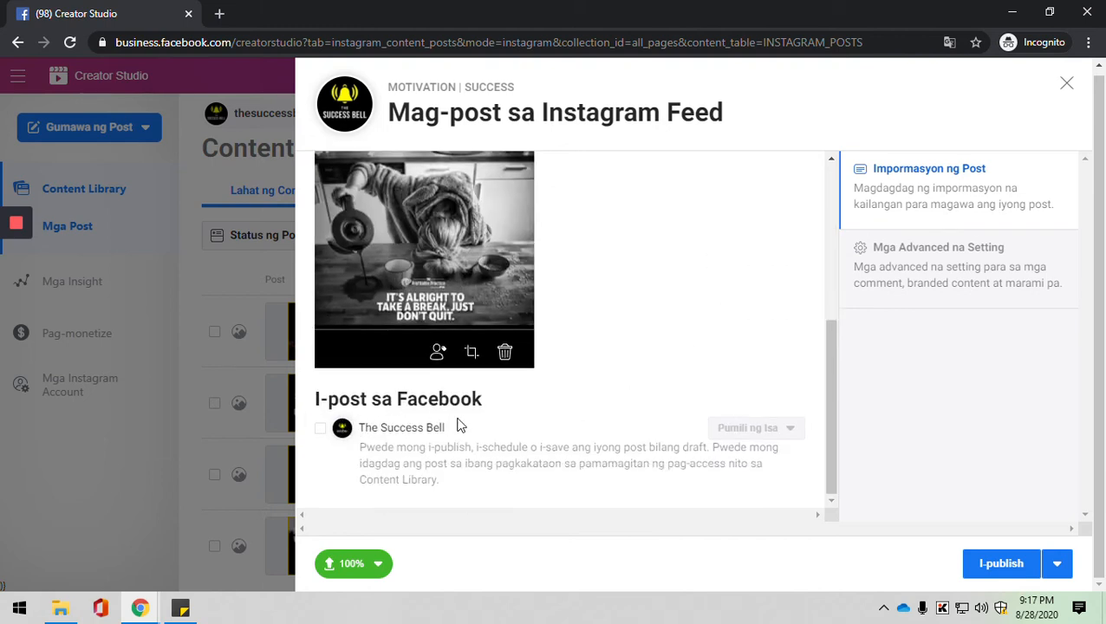
click(319, 429)
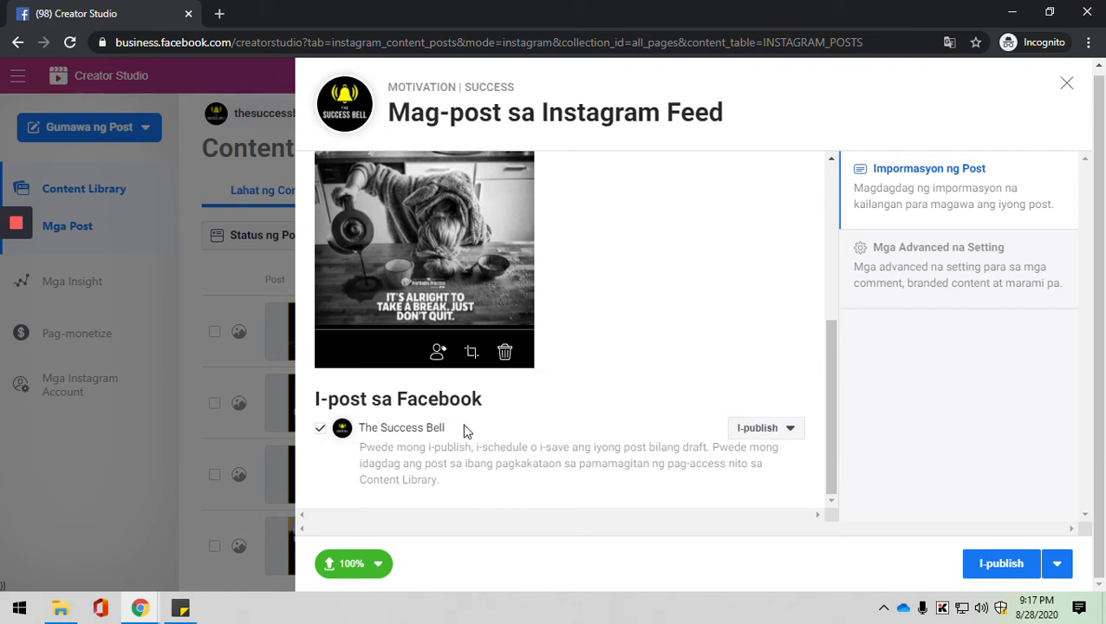
click(790, 430)
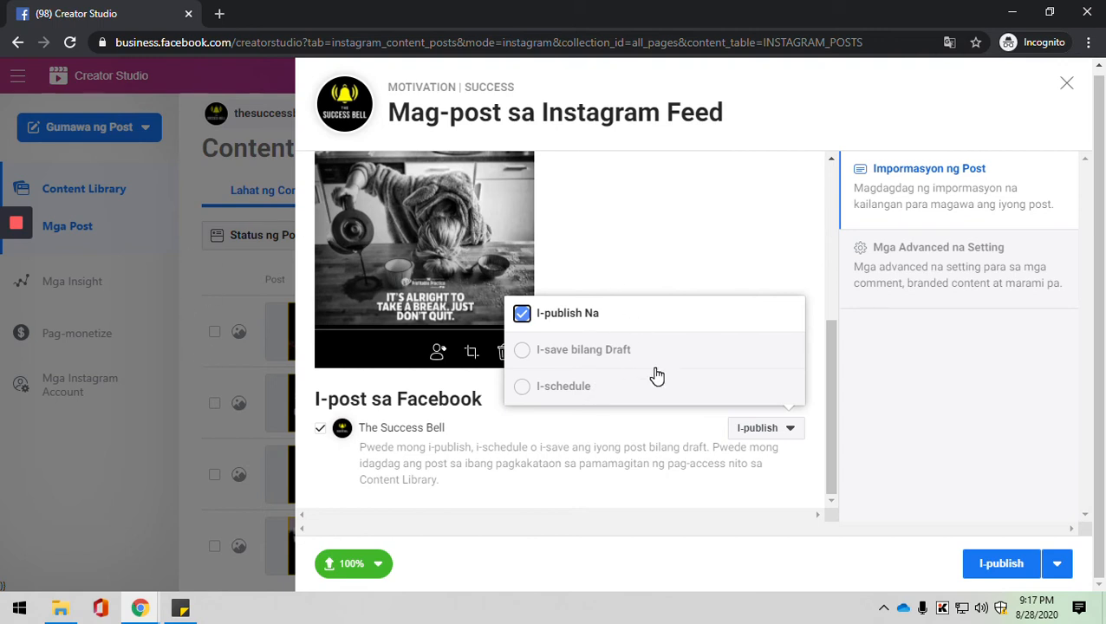
click(566, 387)
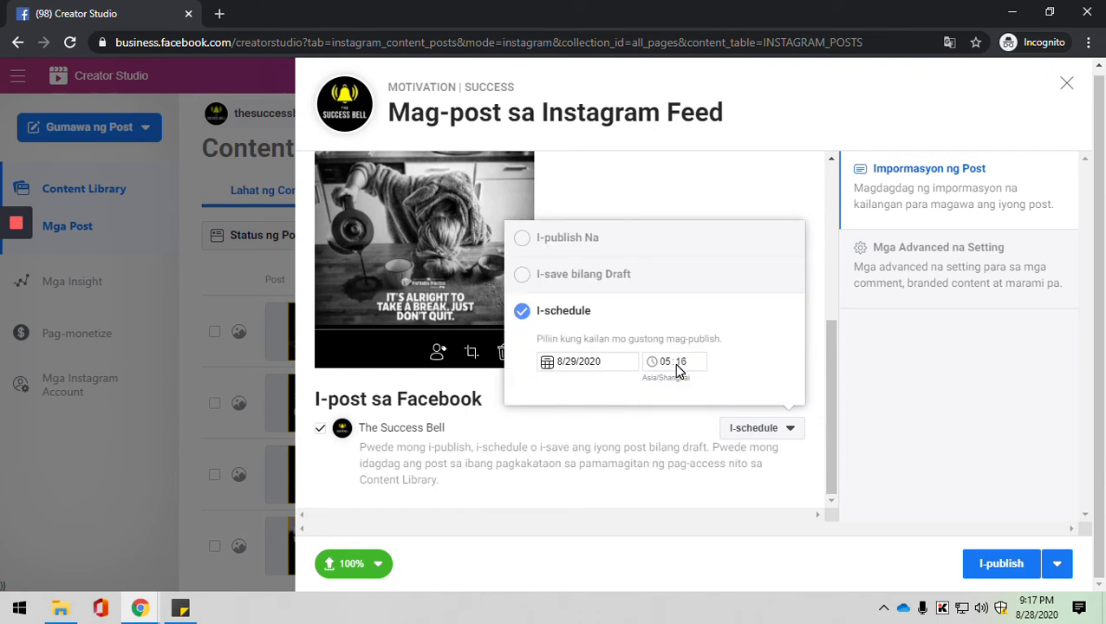
click(685, 423)
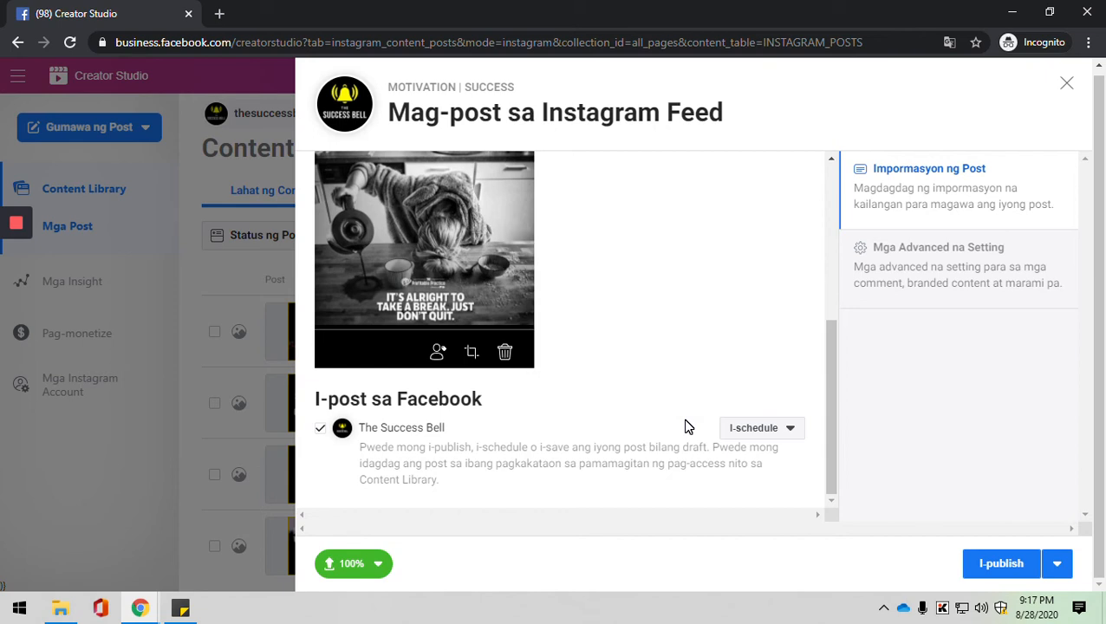
Step: Set the Instagram post's publishing option to schedule, with the time 06:00
scroll(687, 319, up, 5)
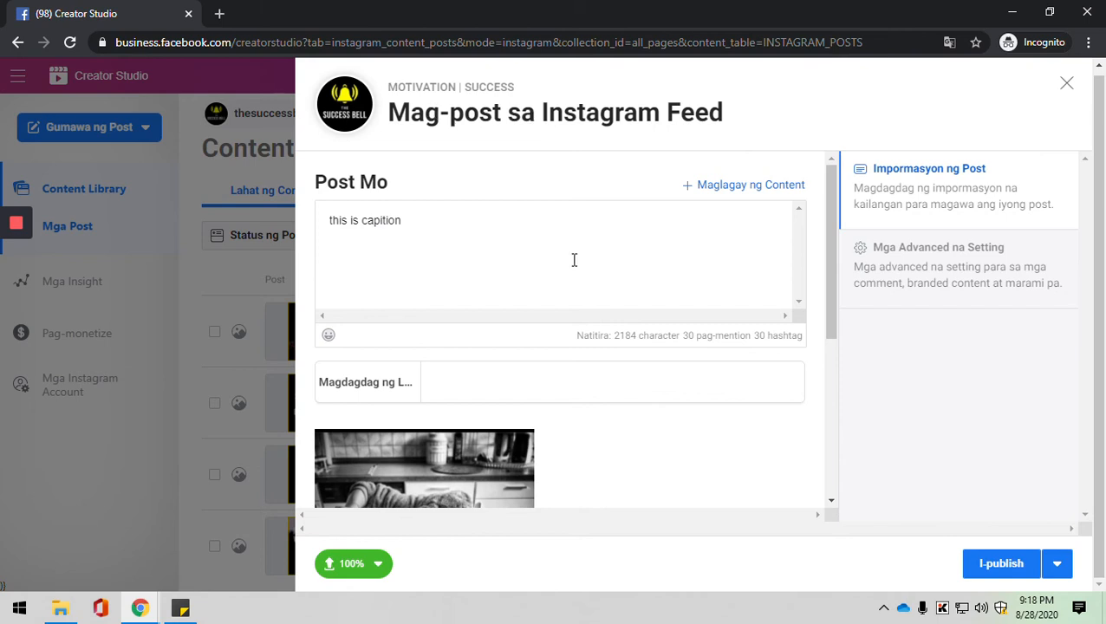
click(1057, 565)
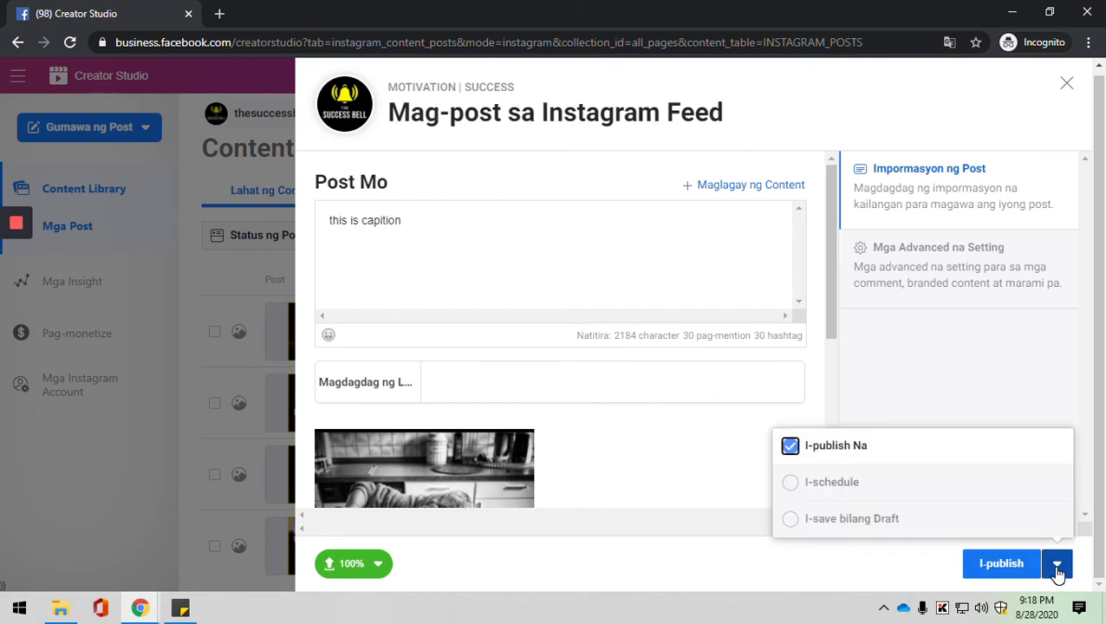
click(913, 499)
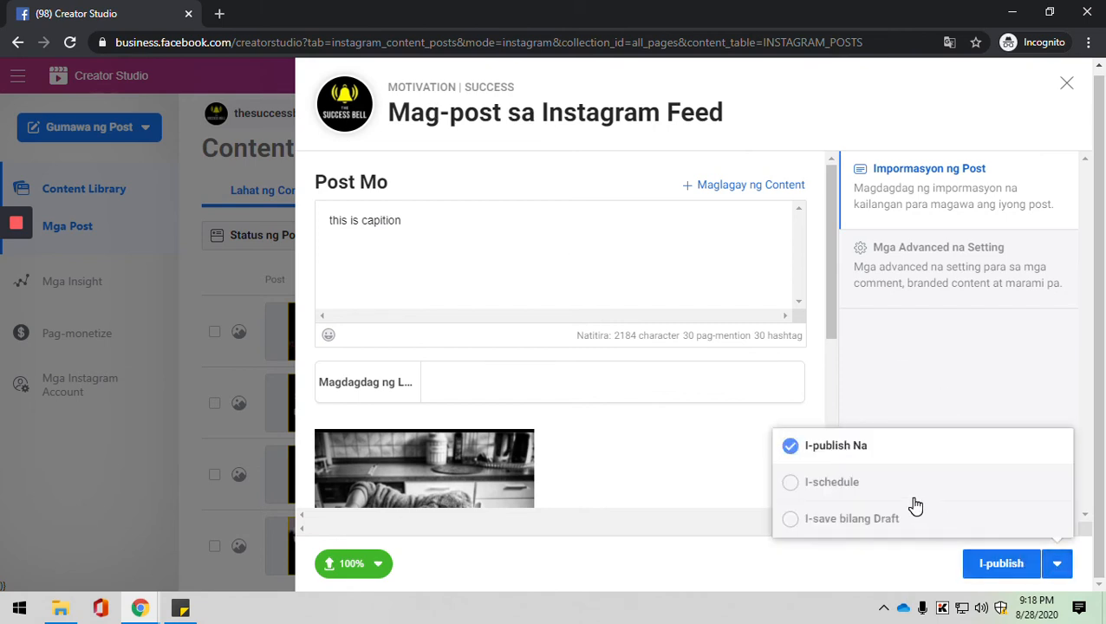
click(937, 459)
text(06:00)
click(721, 464)
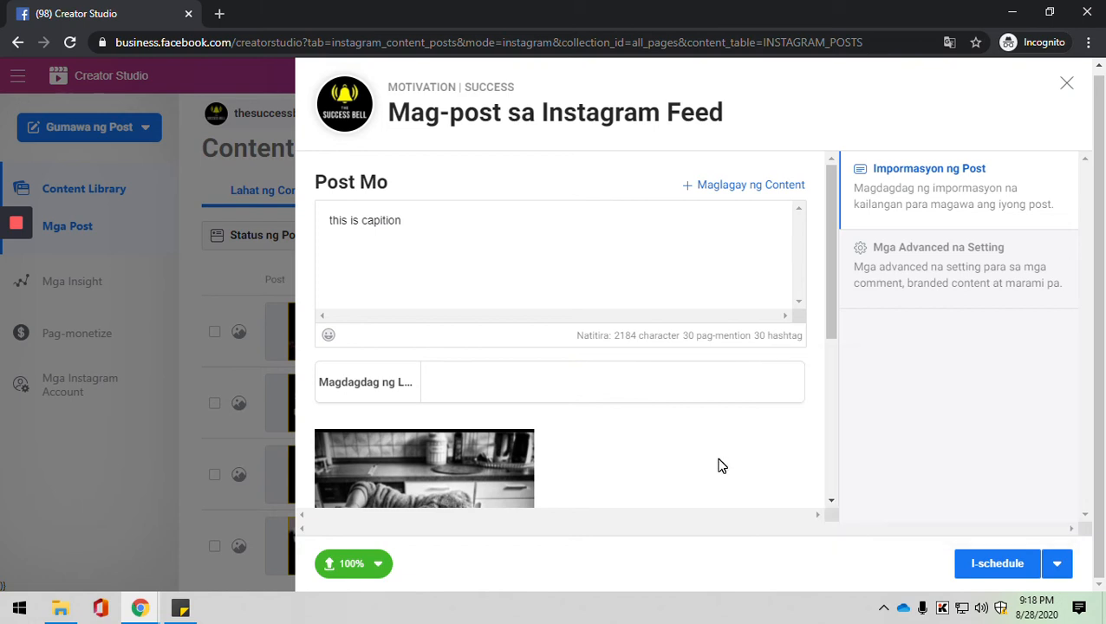
Step: Review the Instagram Feed post's caption, location field, attached image and Facebook cross-posting settings
scroll(785, 428, down, 4)
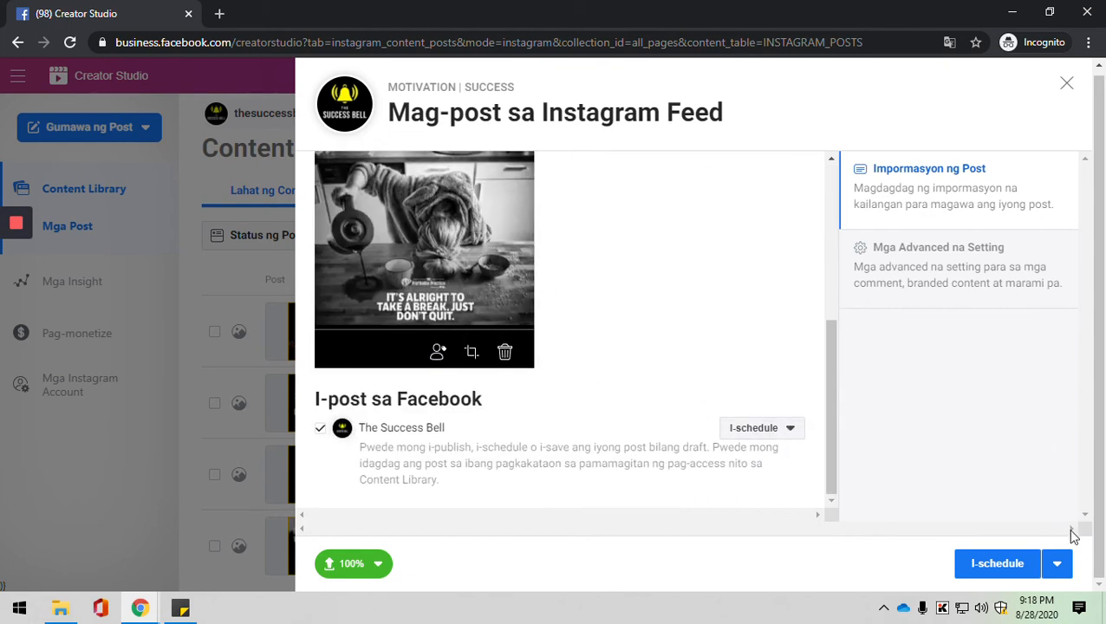
scroll(630, 341, up, 3)
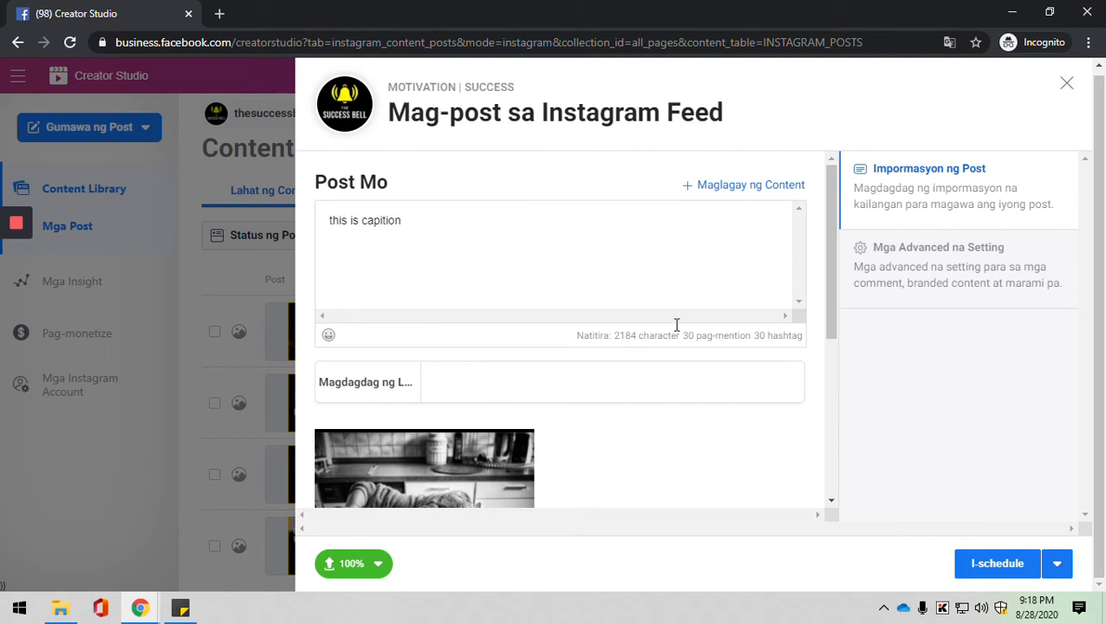
click(492, 227)
scroll(738, 375, down, 4)
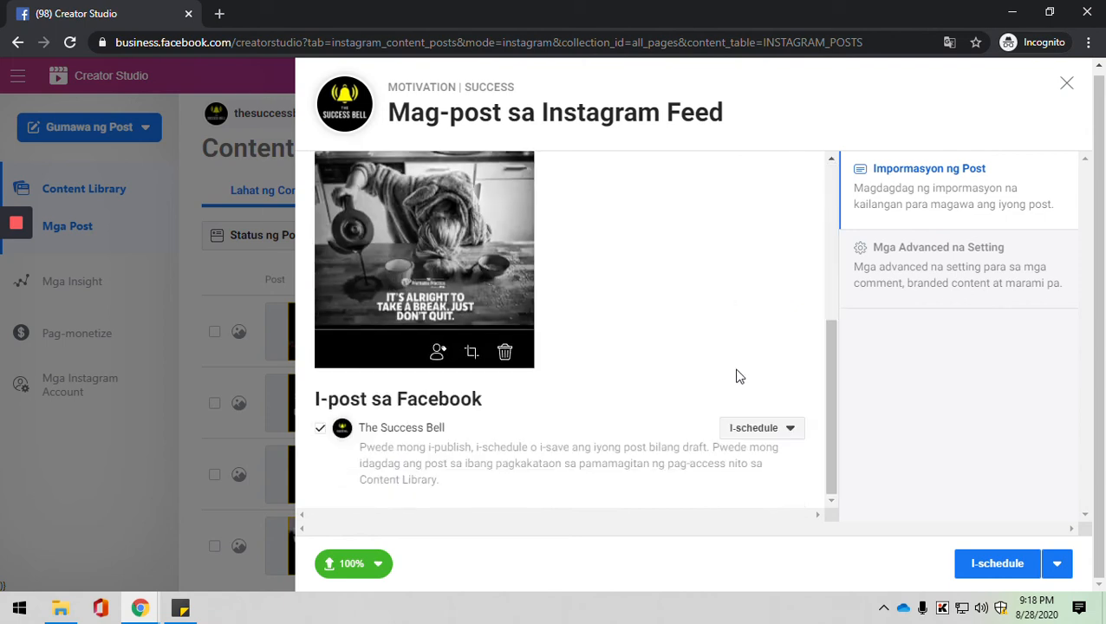
scroll(646, 421, up, 2)
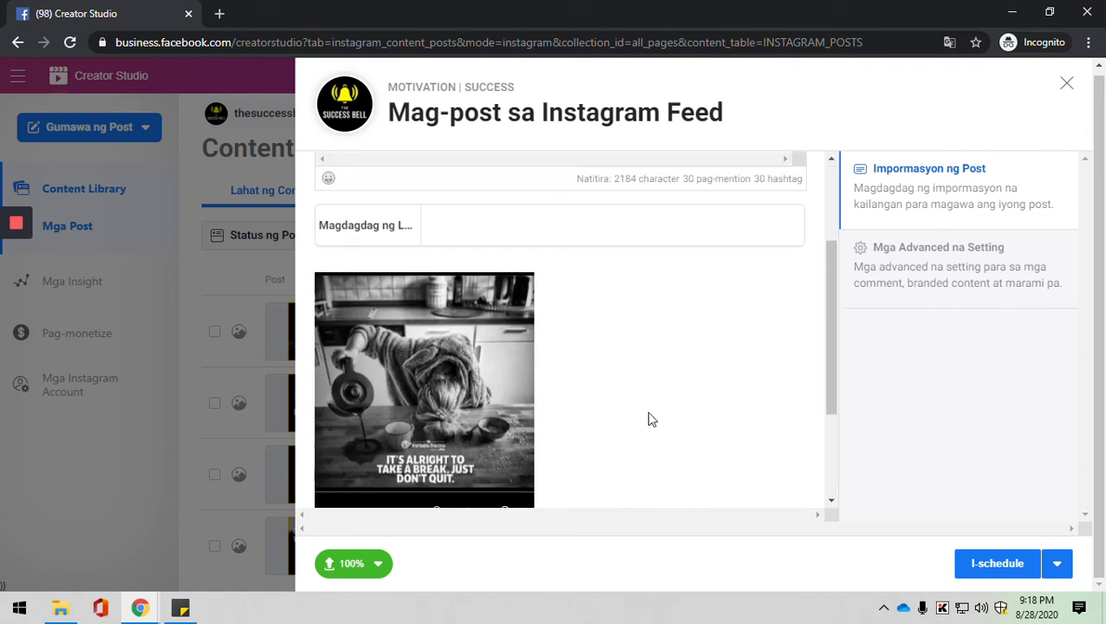
scroll(719, 353, up, 2)
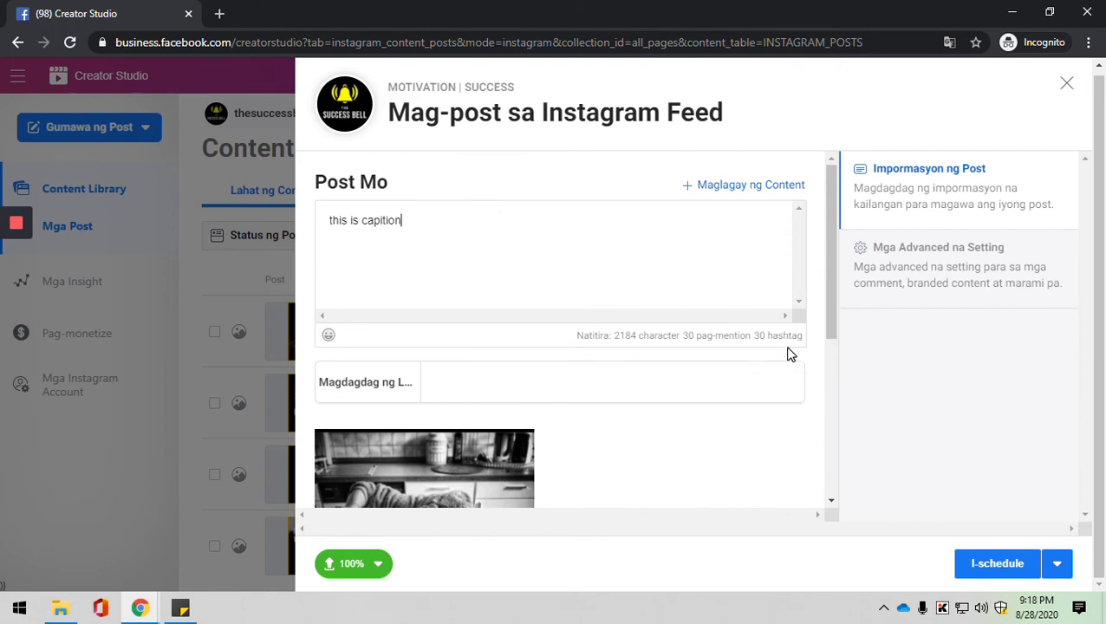
drag(830, 287, 831, 313)
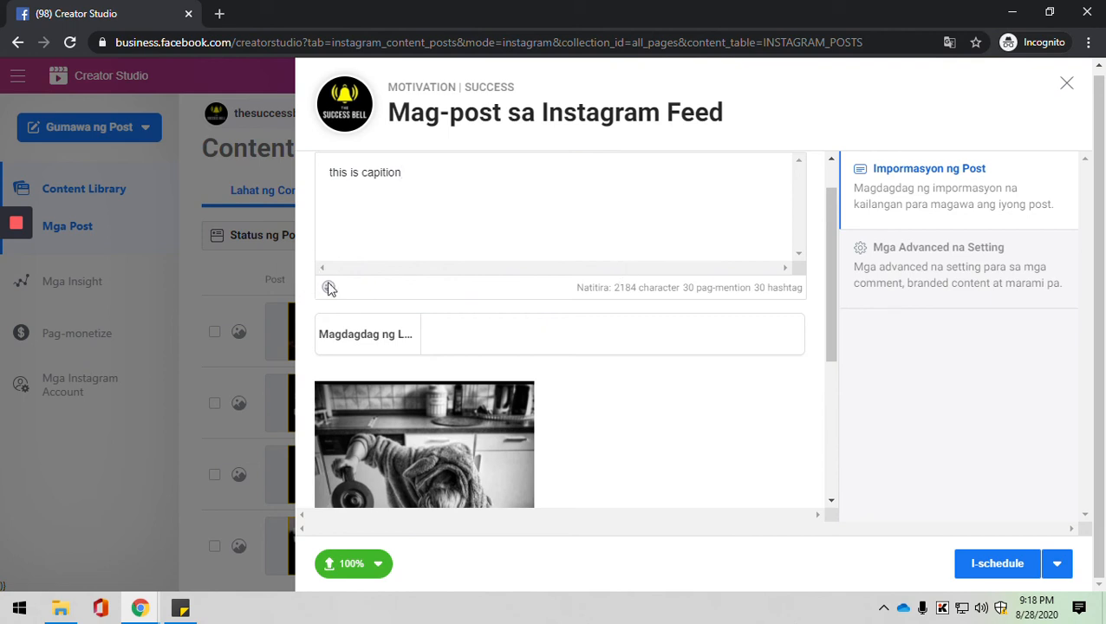
scroll(656, 374, up, 1)
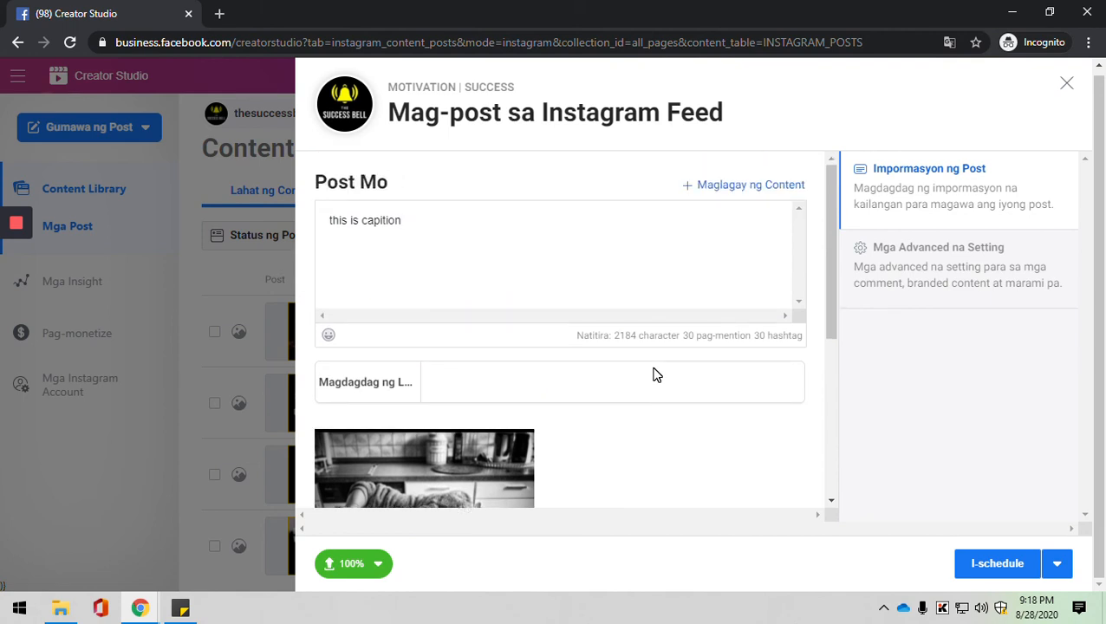
scroll(573, 370, down, 3)
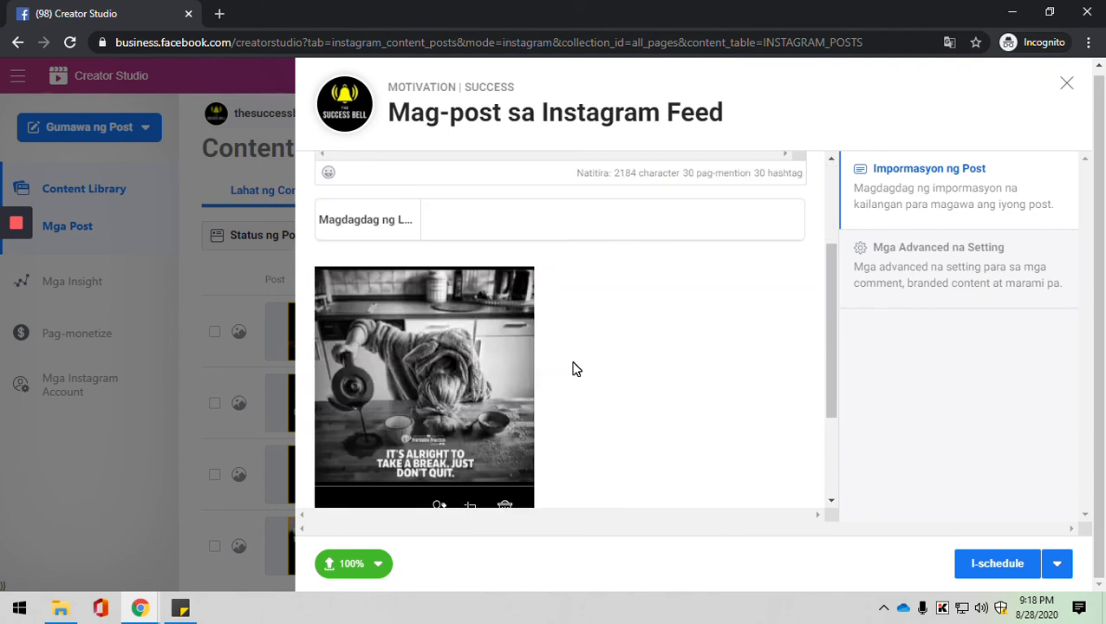
scroll(511, 349, up, 3)
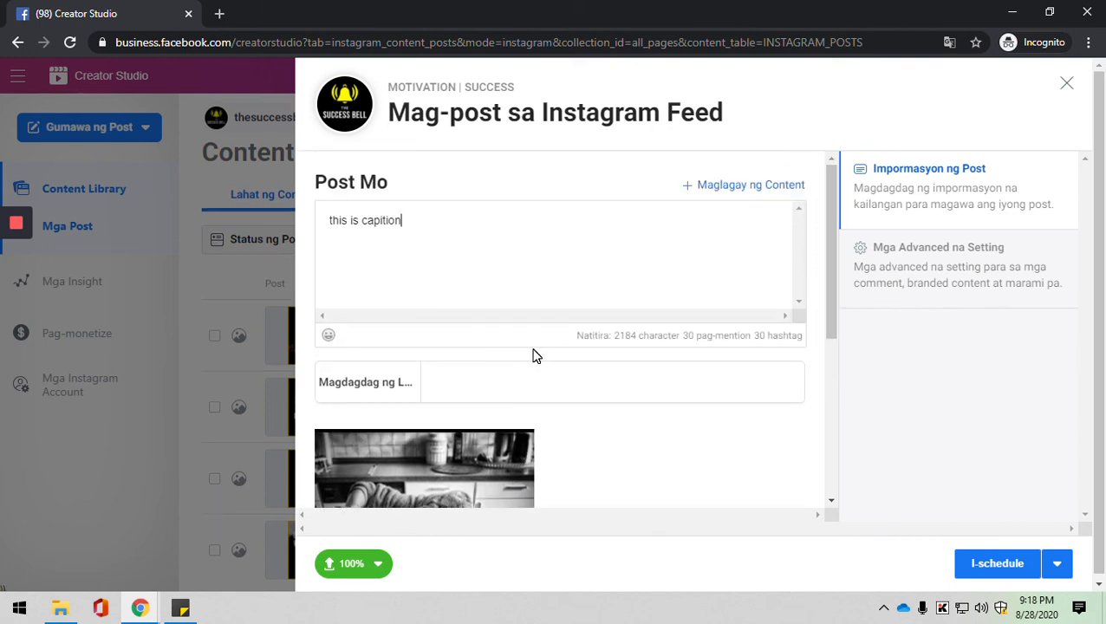
scroll(540, 368, down, 2)
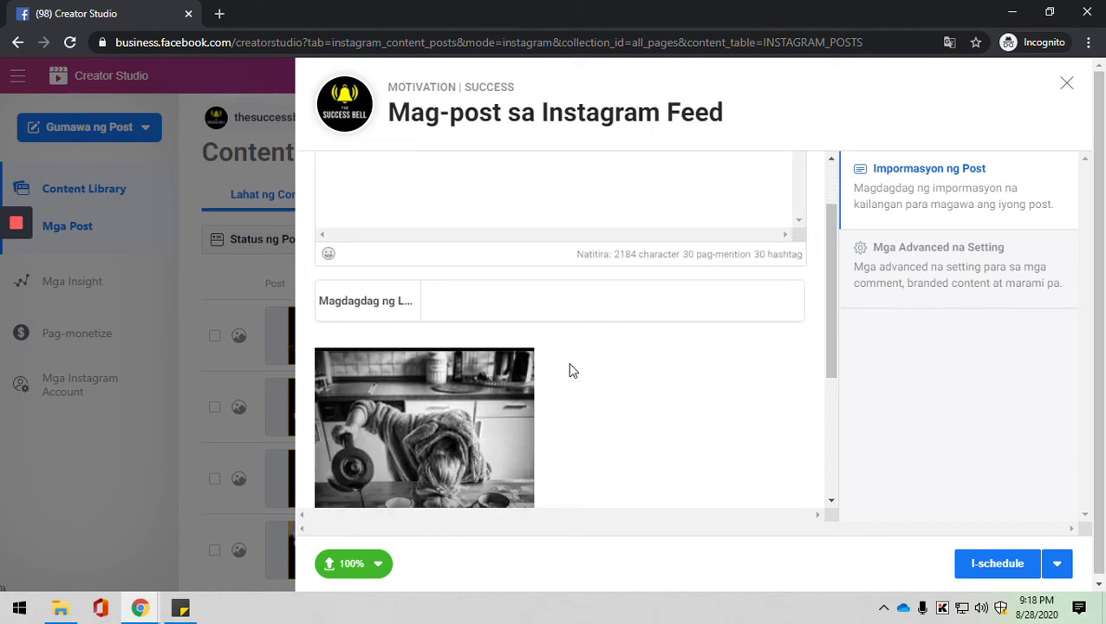
scroll(486, 364, down, 2)
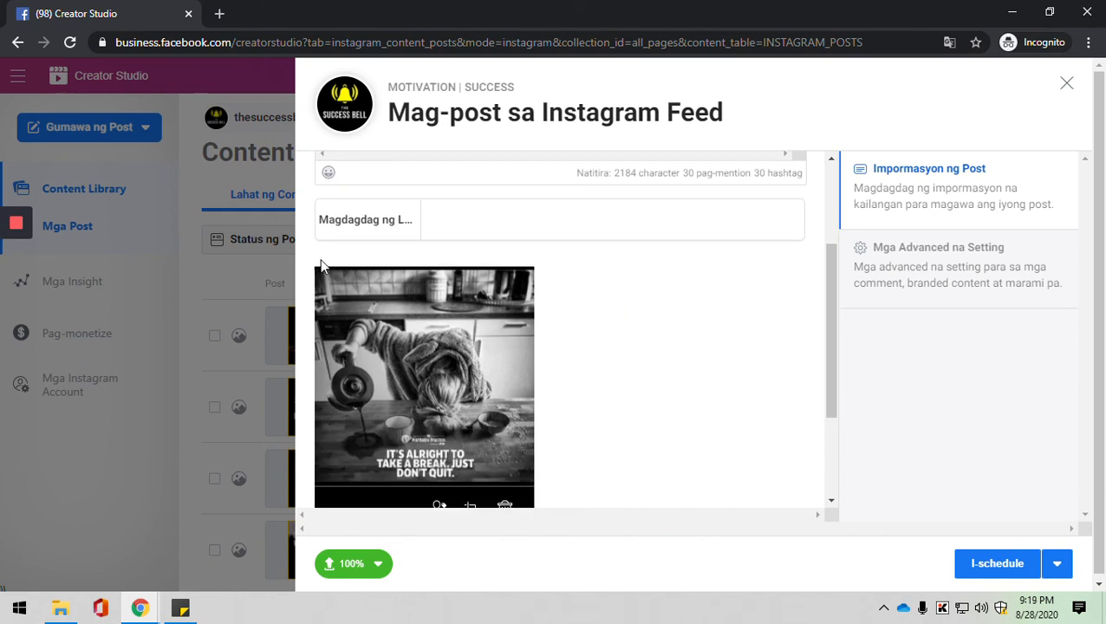
scroll(750, 360, up, 2)
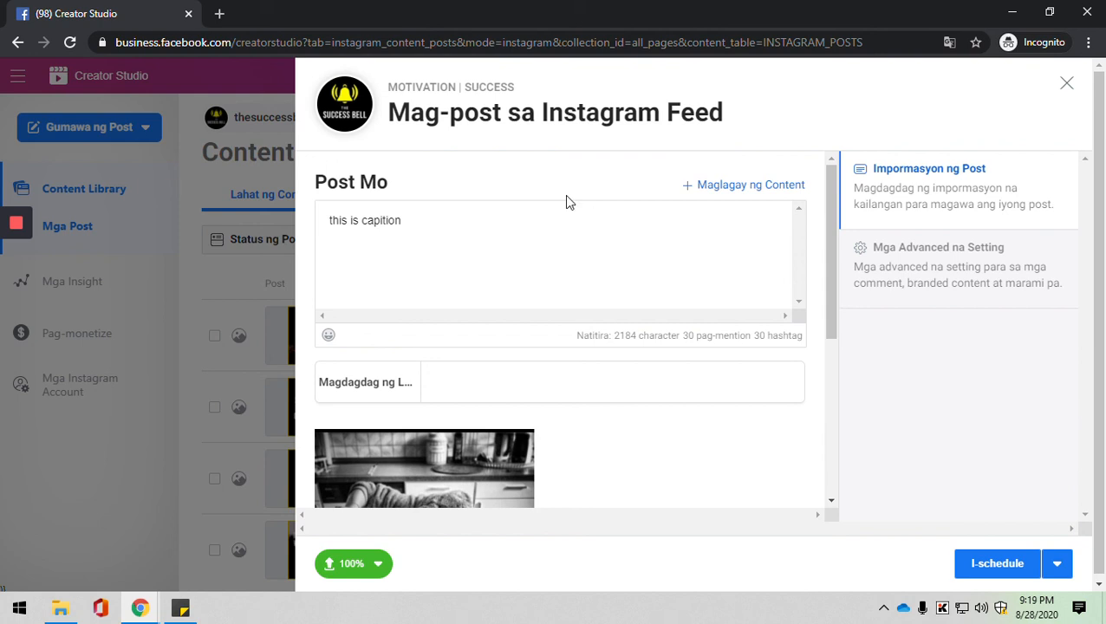
scroll(388, 384, down, 1)
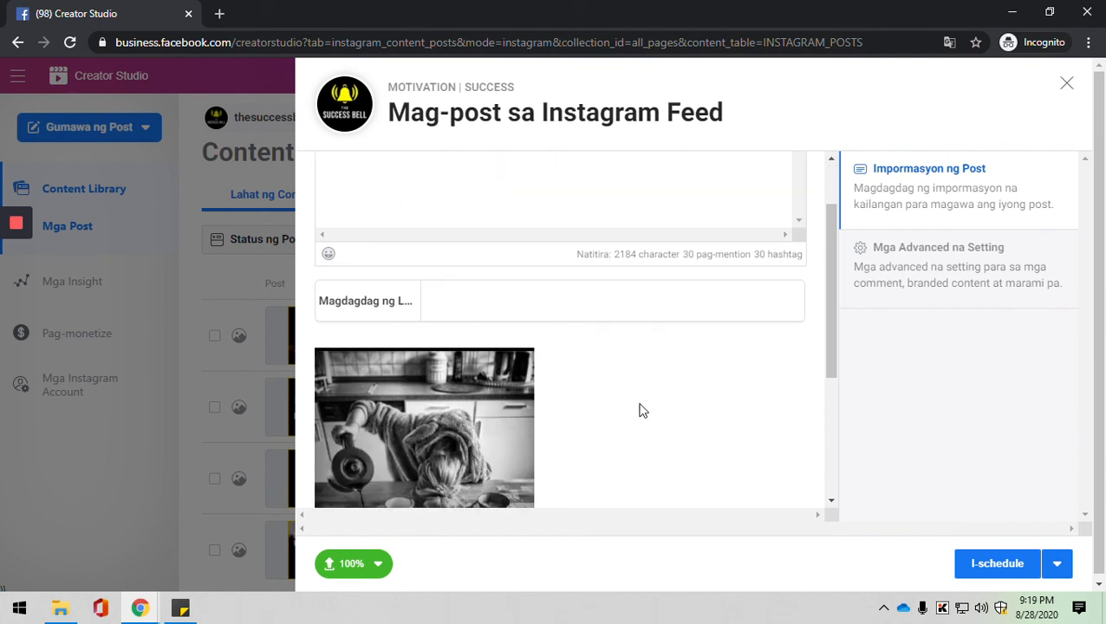
scroll(637, 409, down, 2)
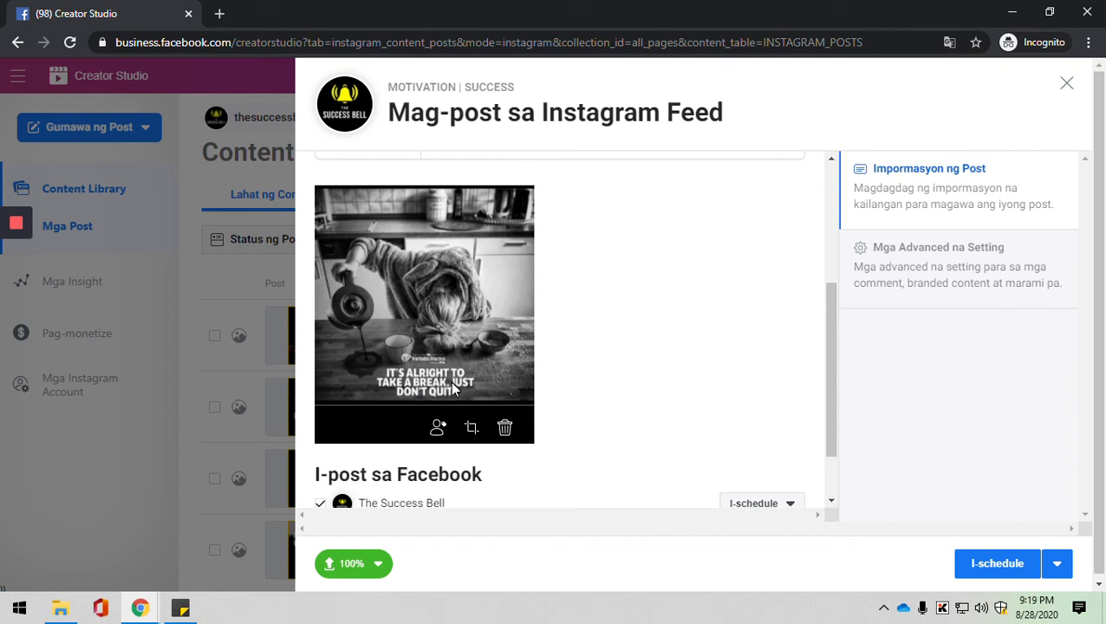
scroll(714, 444, down, 1)
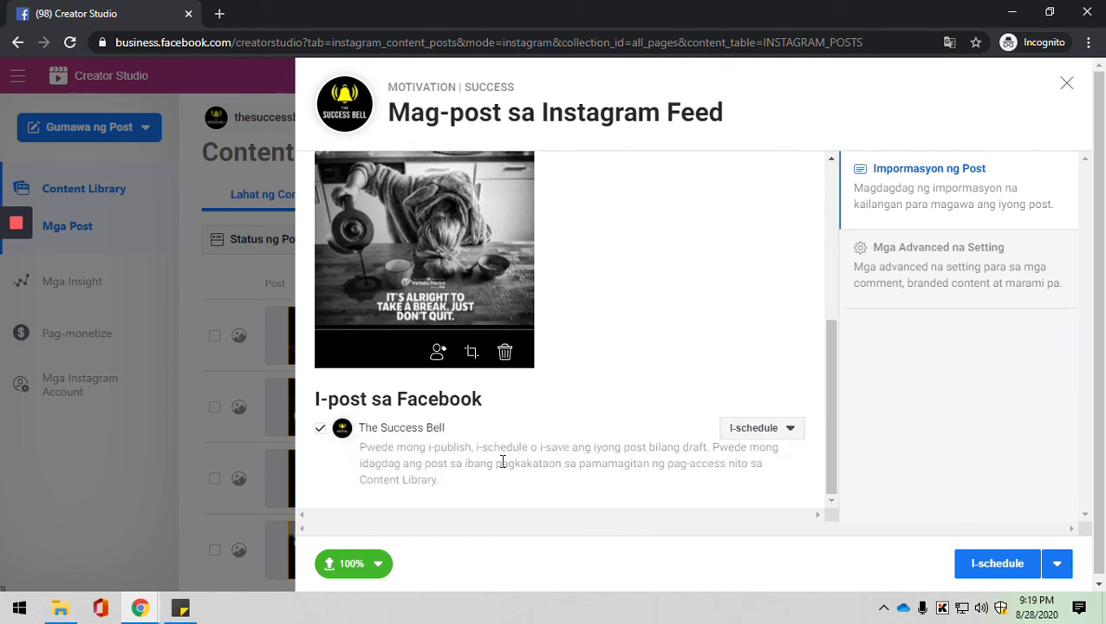
Step: Turn off cross-posting of the Instagram post to The Success Bell Facebook page
scroll(611, 316, up, 2)
scroll(354, 394, down, 2)
click(320, 428)
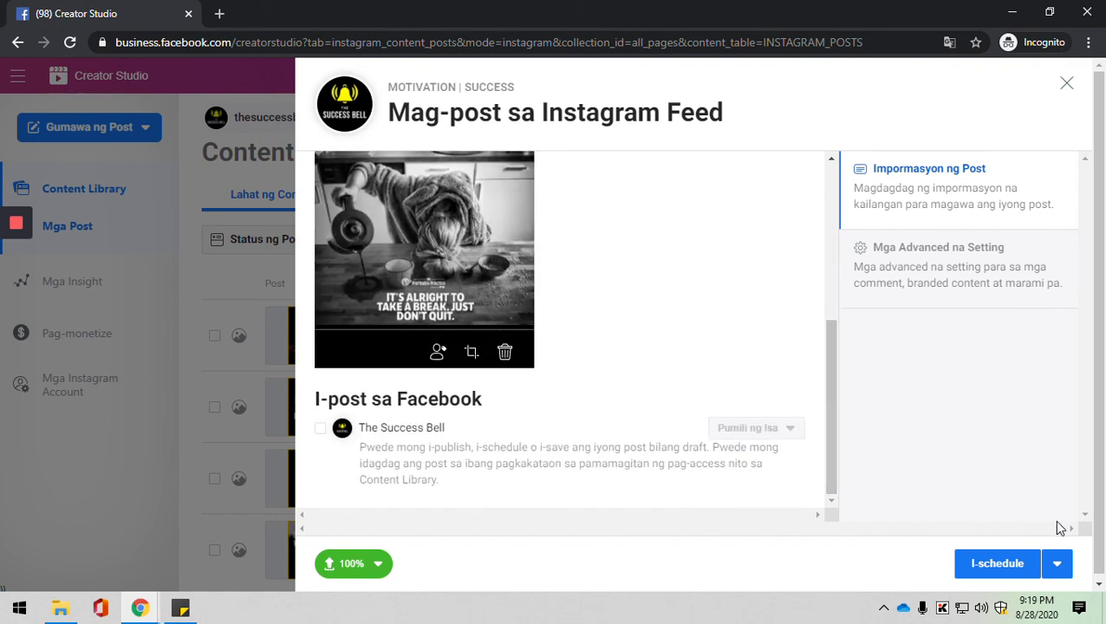
scroll(815, 360, up, 4)
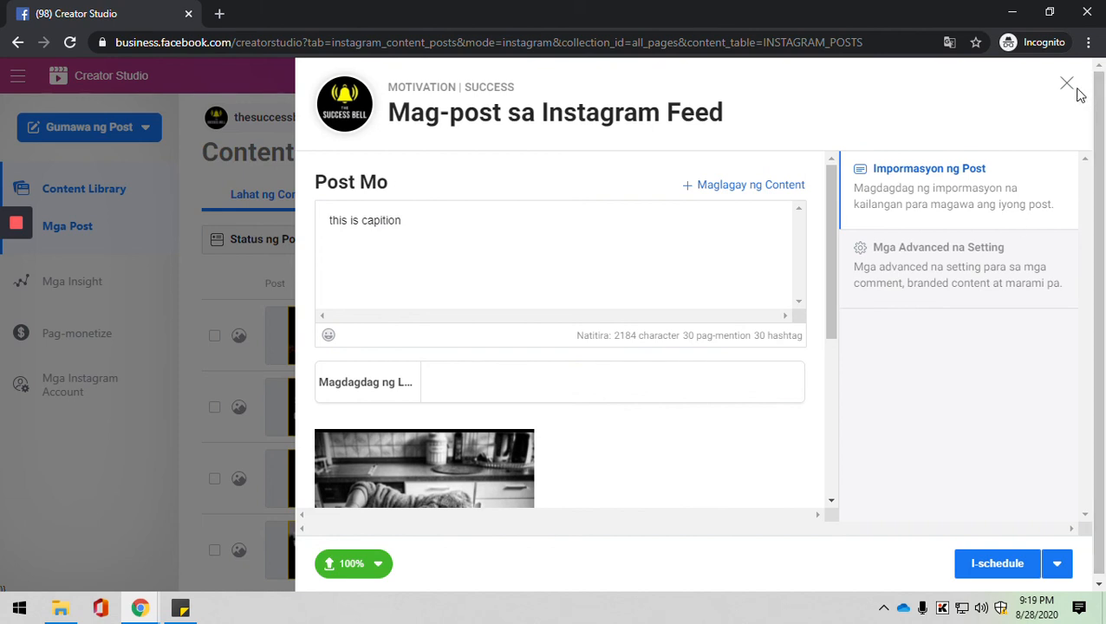
mouse_move(3, 370)
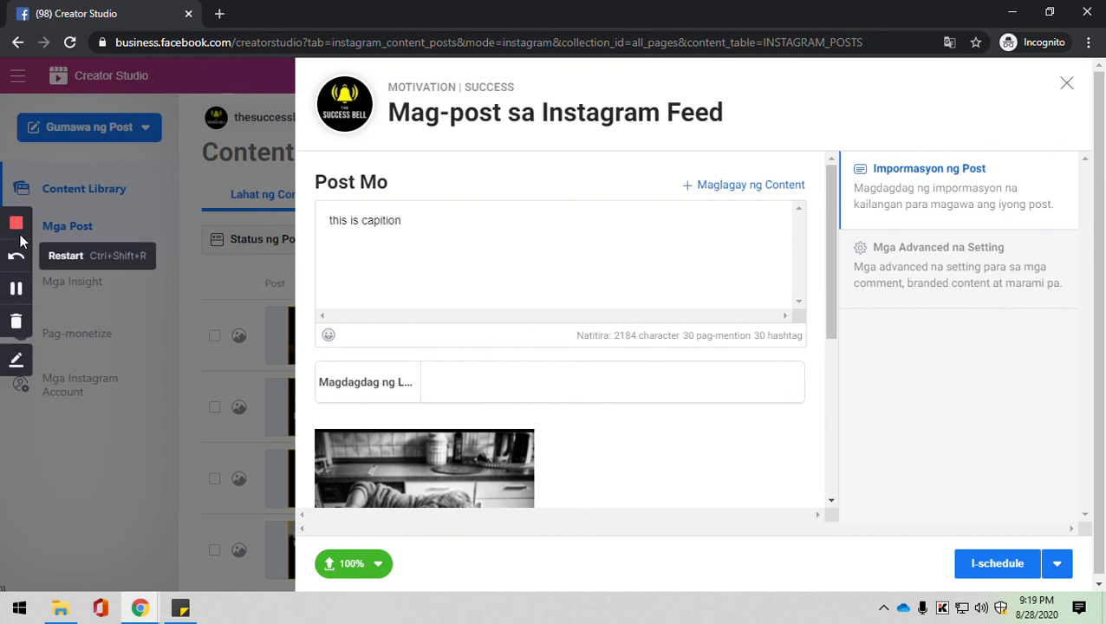